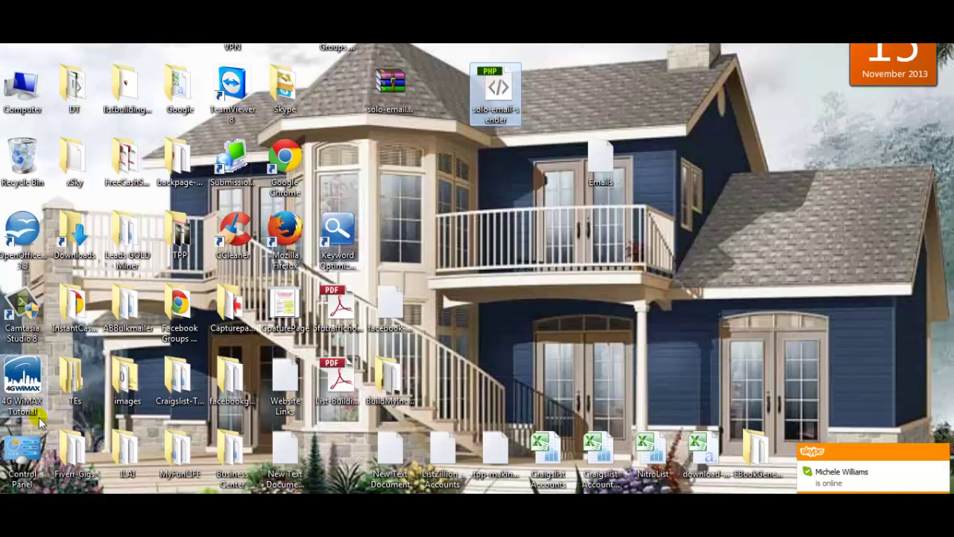
Step: Open the Documents library in a file browser window and go to the address ftp.referralenginex.com
key("super")
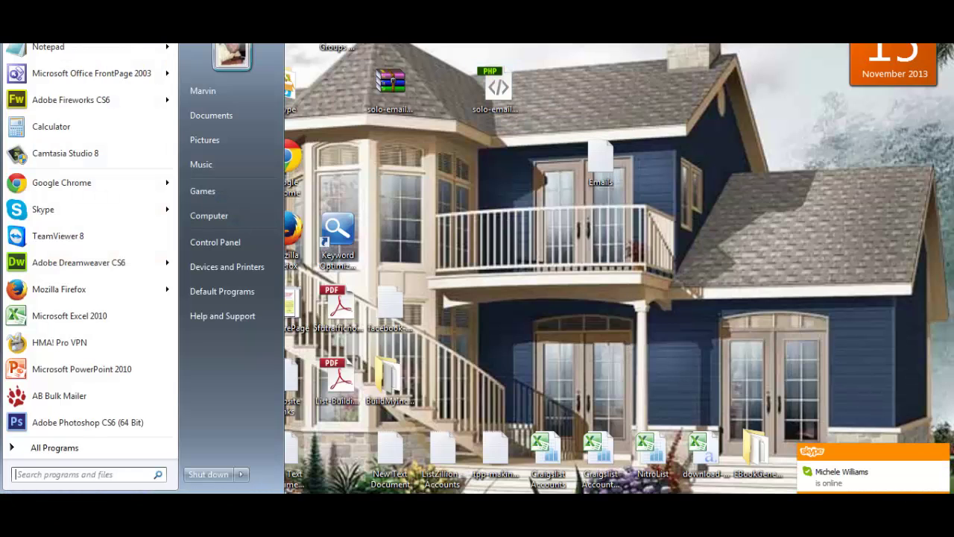
left_click(211, 116)
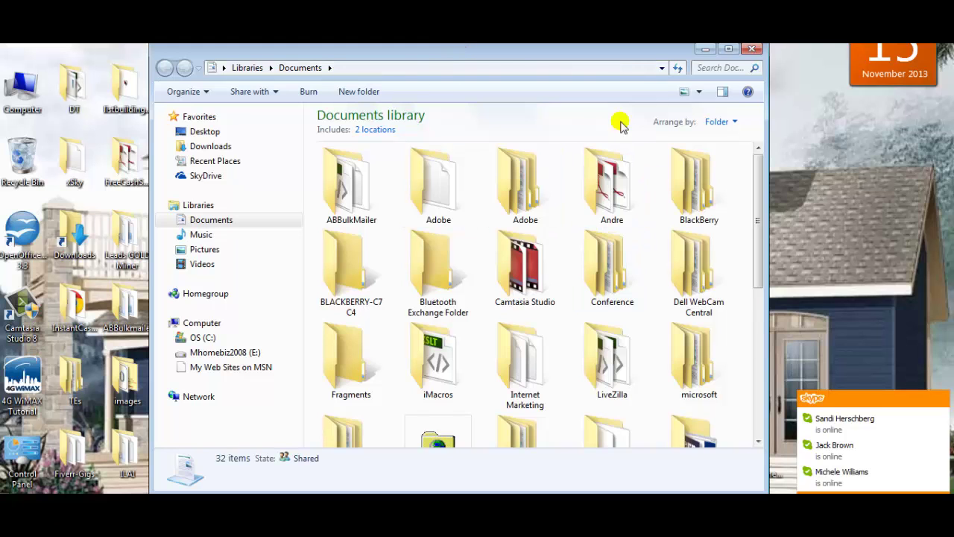
mouse_move(559, 56)
left_mouse_down()
mouse_move(666, 55)
mouse_move(517, 43)
mouse_move(553, 52)
left_mouse_up()
left_click(347, 68)
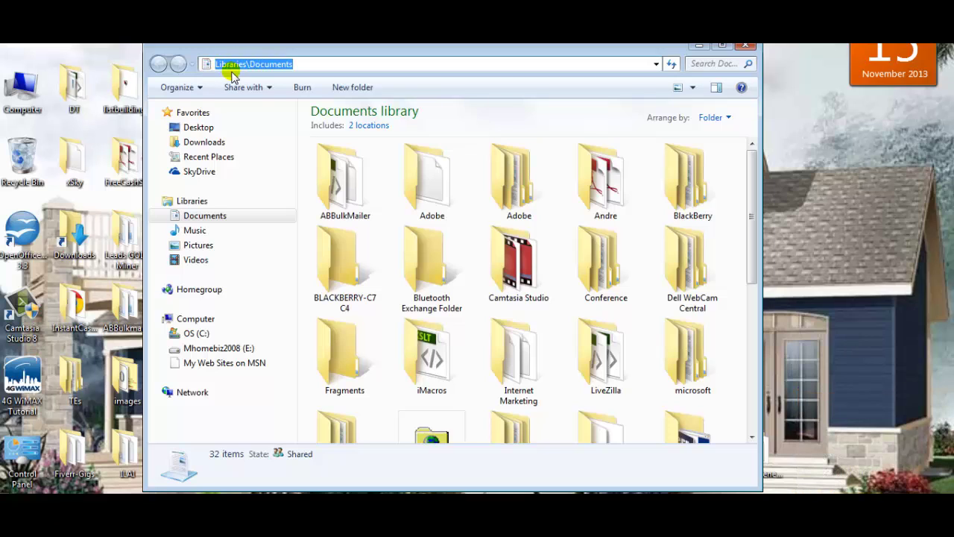
key("BackSpace")
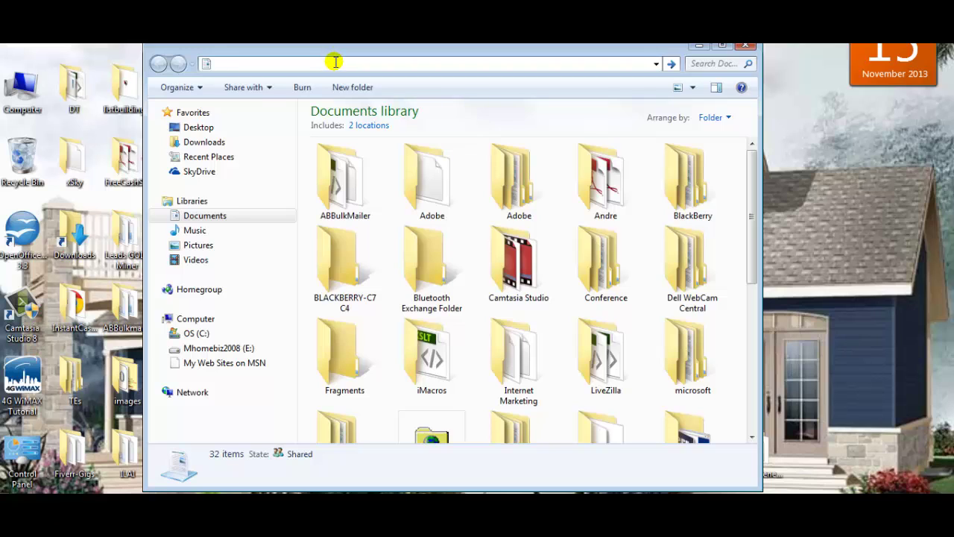
type("ftp.referralenginex.com")
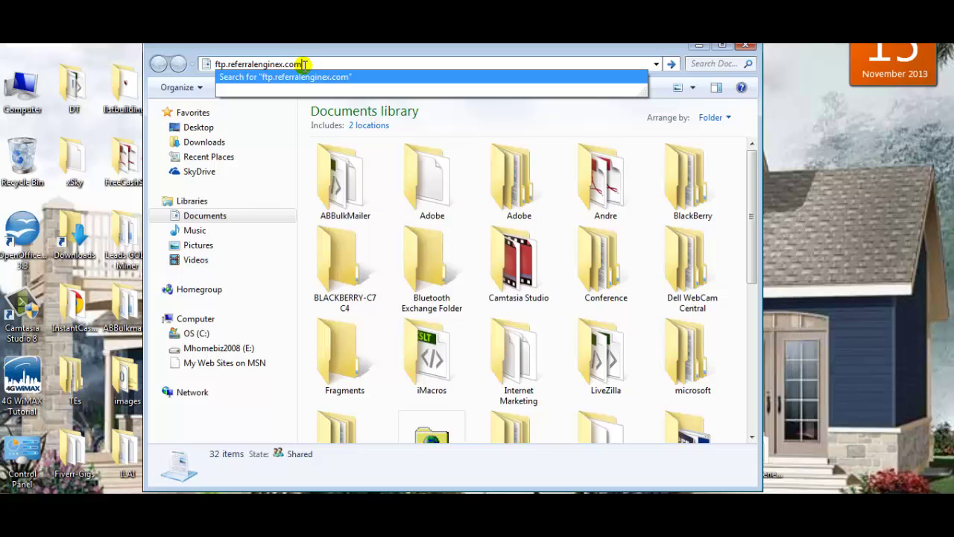
left_click_drag(305, 64, 212, 61)
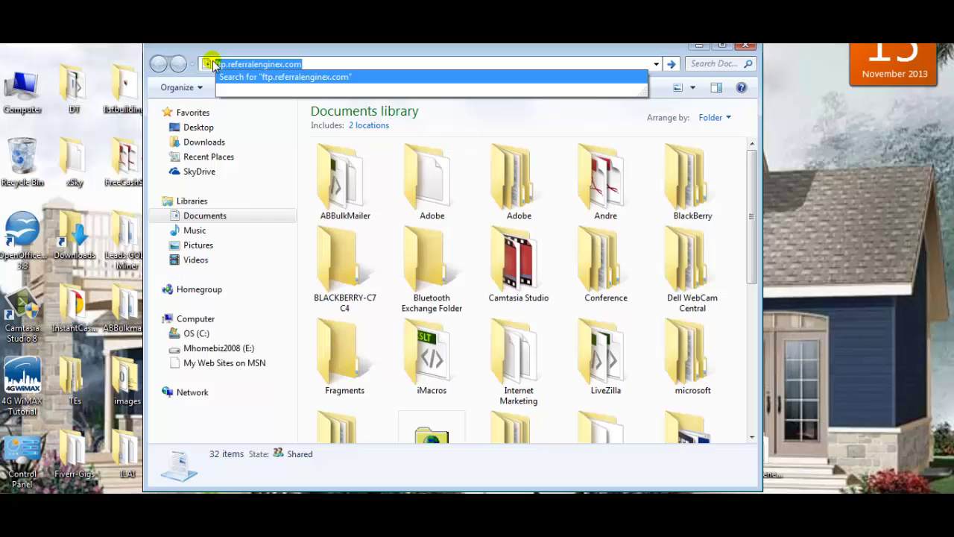
left_click(333, 63)
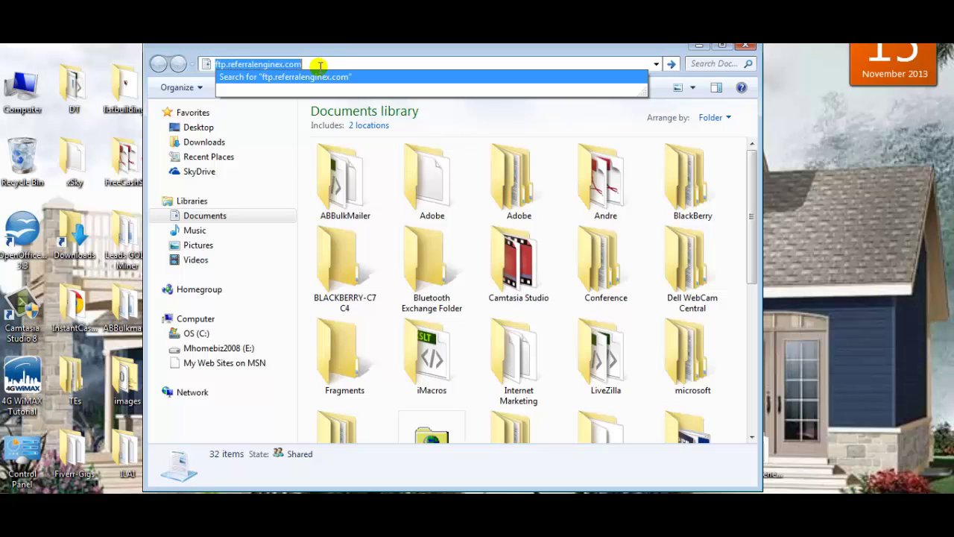
key("Return")
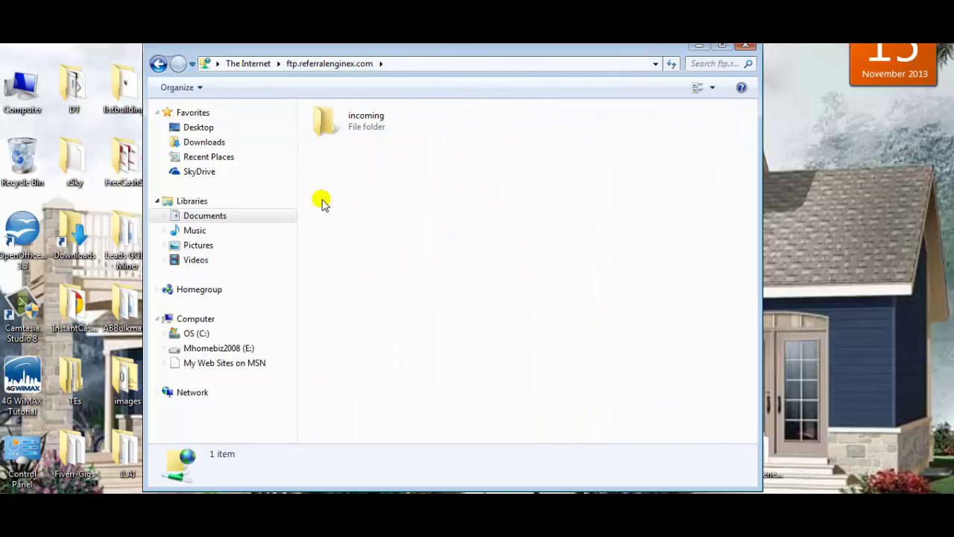
Step: Log on to the FTP server with the saved user name and its stored password
left_click_drag(462, 55, 443, 67)
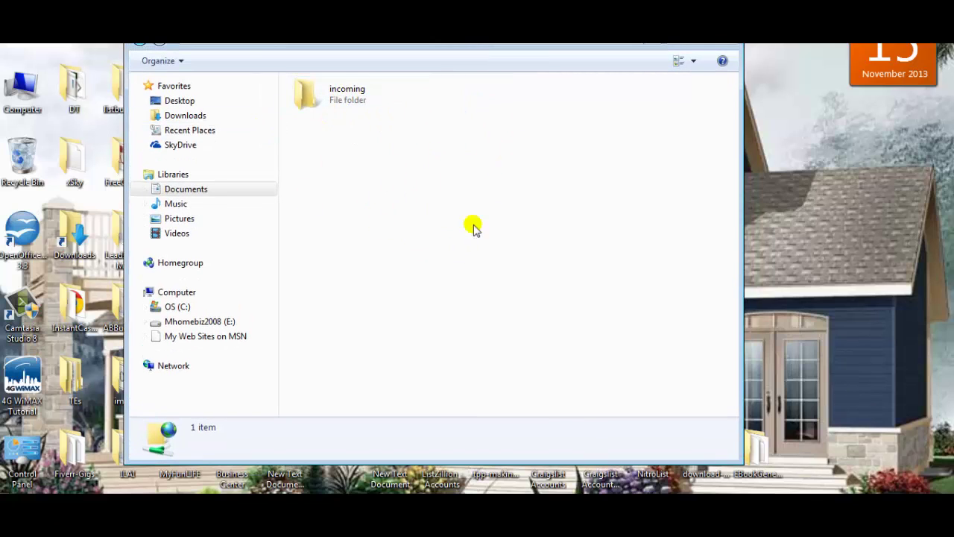
right_click(404, 162)
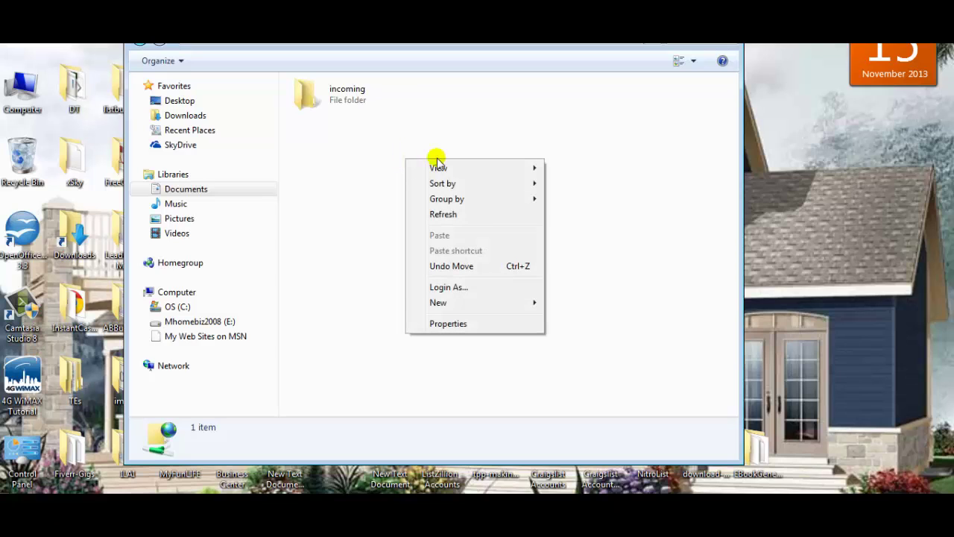
left_click(457, 288)
left_click_drag(319, 46, 428, 42)
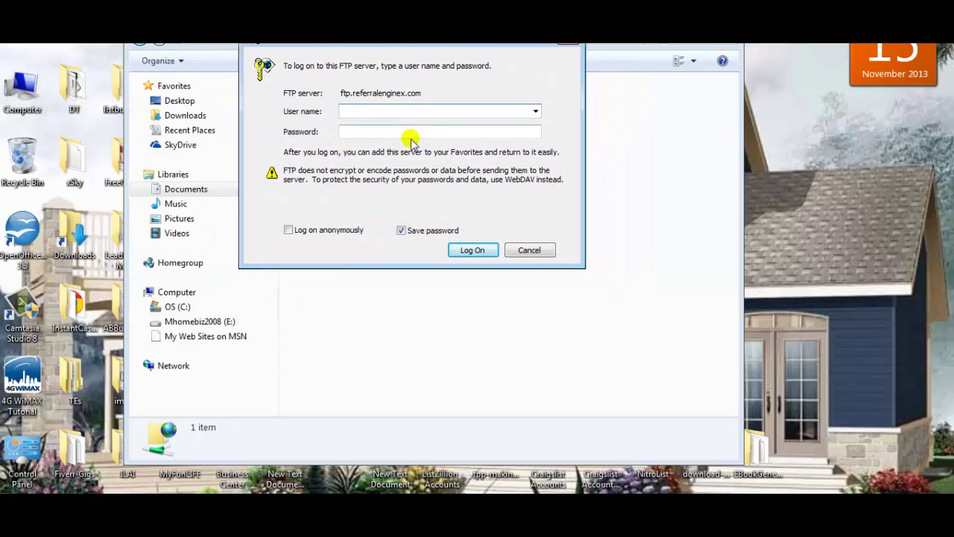
left_click(537, 112)
left_click(459, 132)
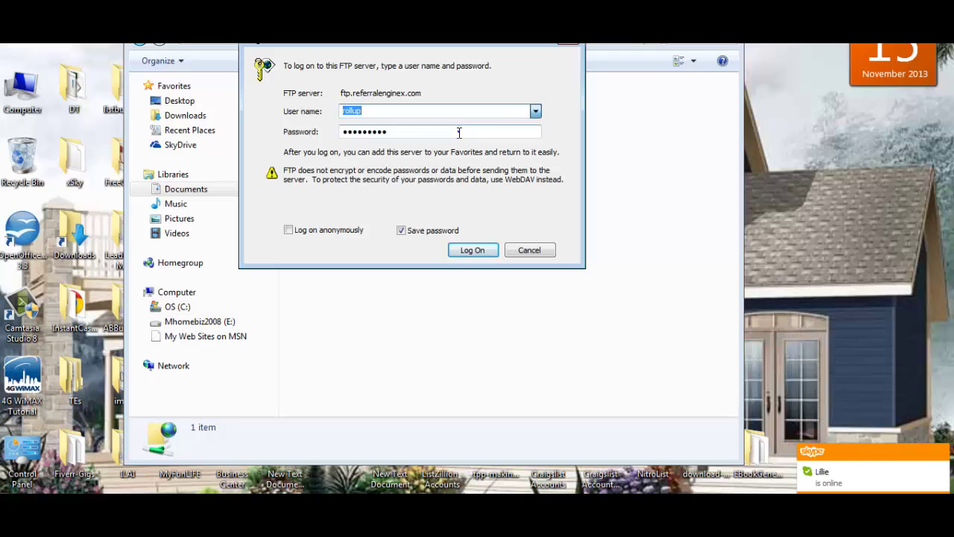
left_click(469, 252)
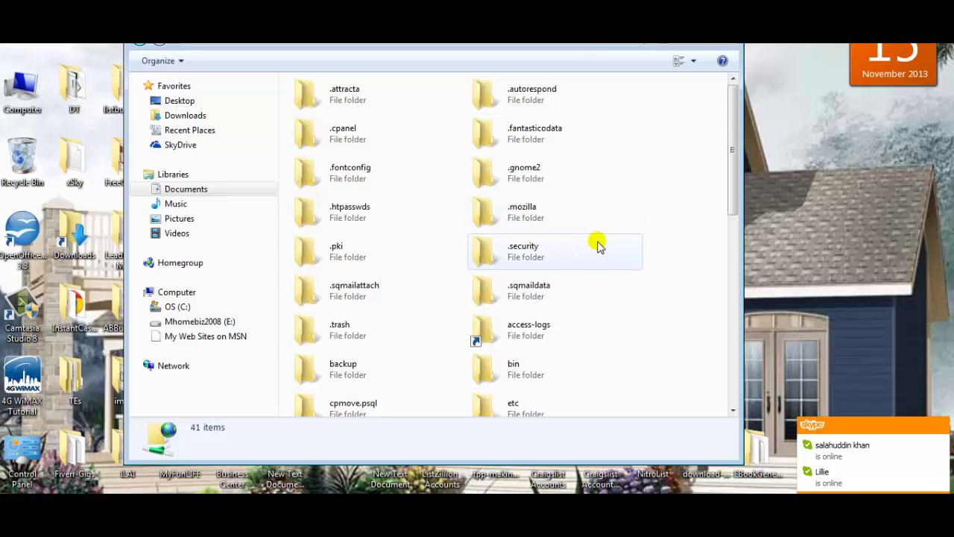
Step: Open the public_html folder on the FTP server
scroll(602, 246, "down", 3)
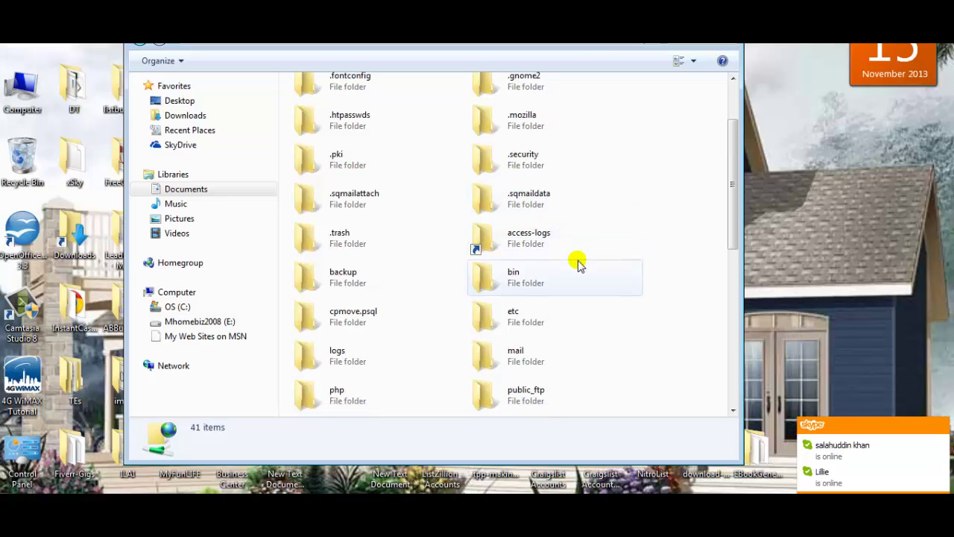
scroll(581, 261, "down", 5)
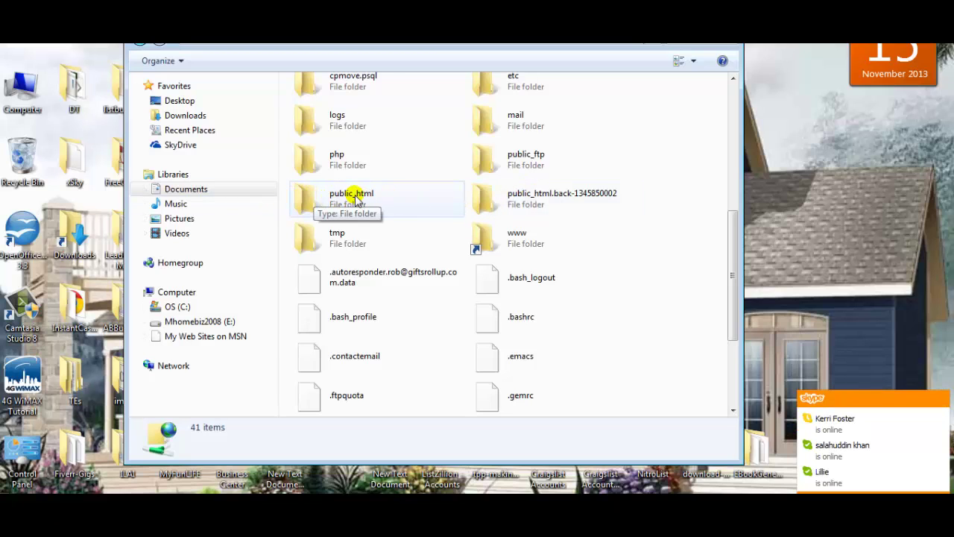
double_click(362, 196)
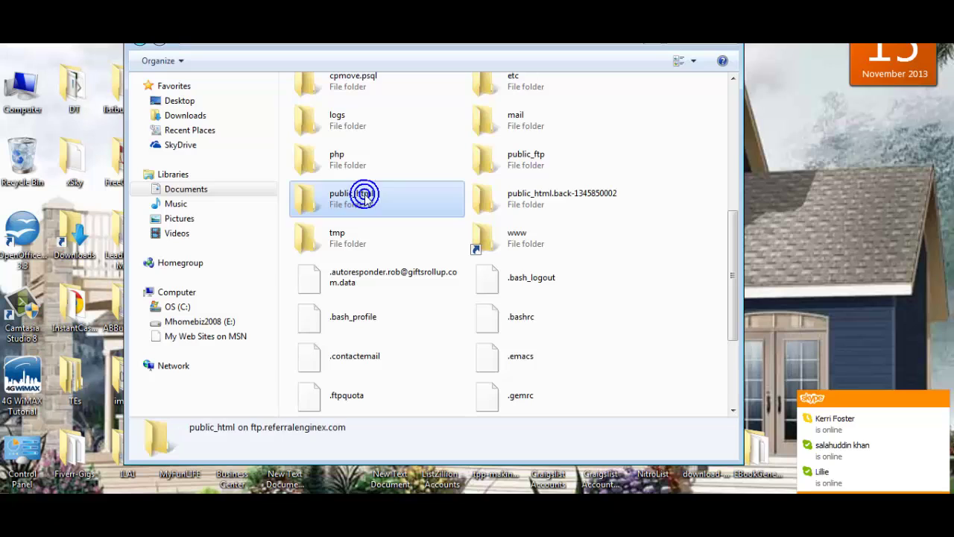
Step: Look through the site folders in public_html and open the BuildMyIncomeDaily.com folder
scroll(529, 208, "down", 4)
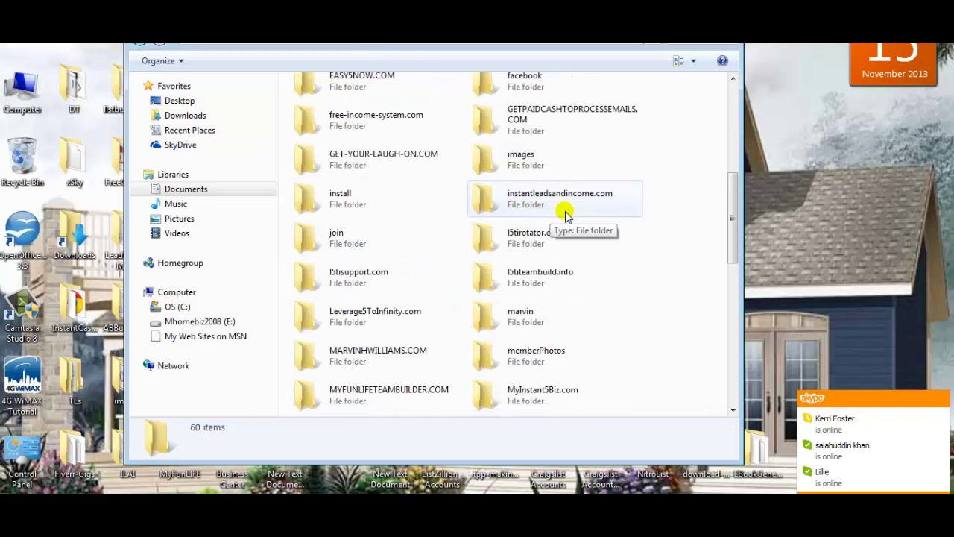
scroll(576, 257, "down", 2)
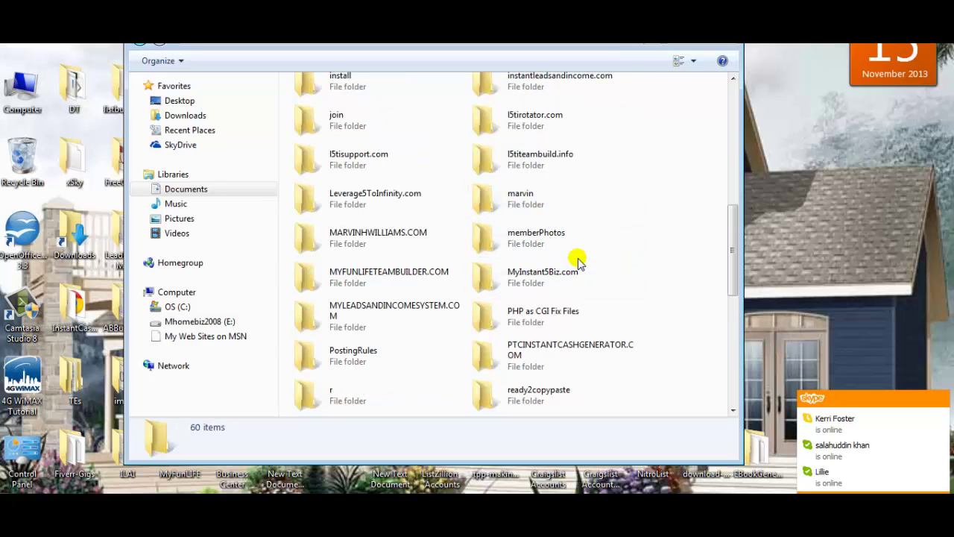
scroll(585, 258, "up", 7)
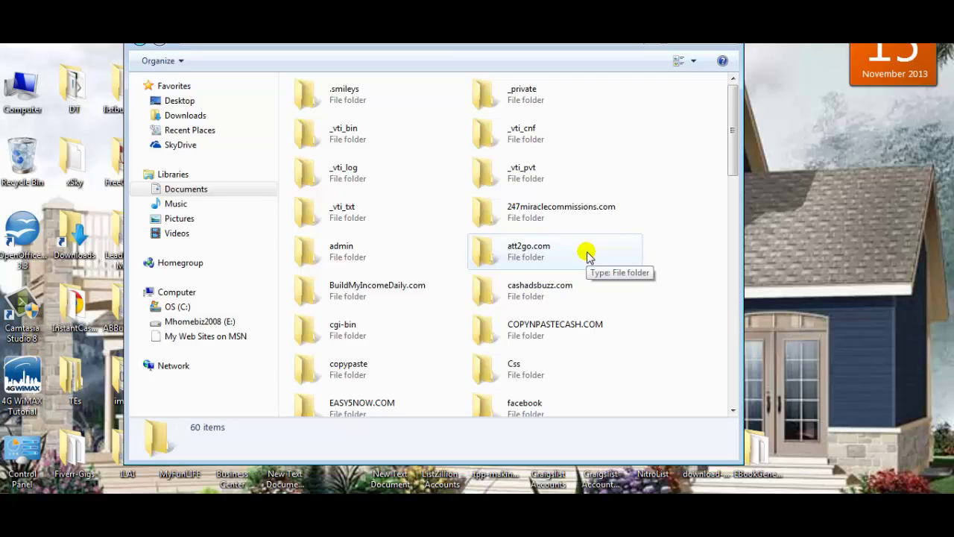
scroll(587, 256, "down", 8)
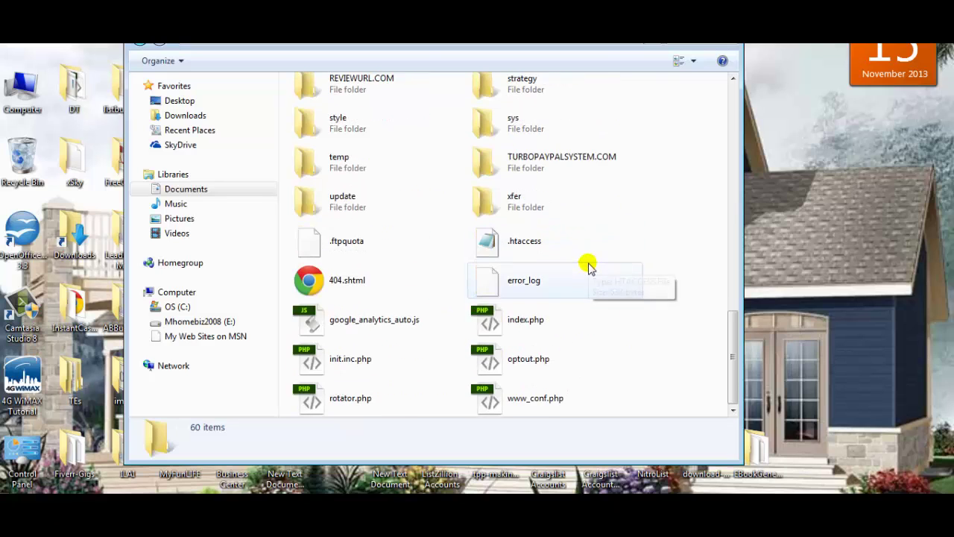
scroll(586, 268, "up", 3)
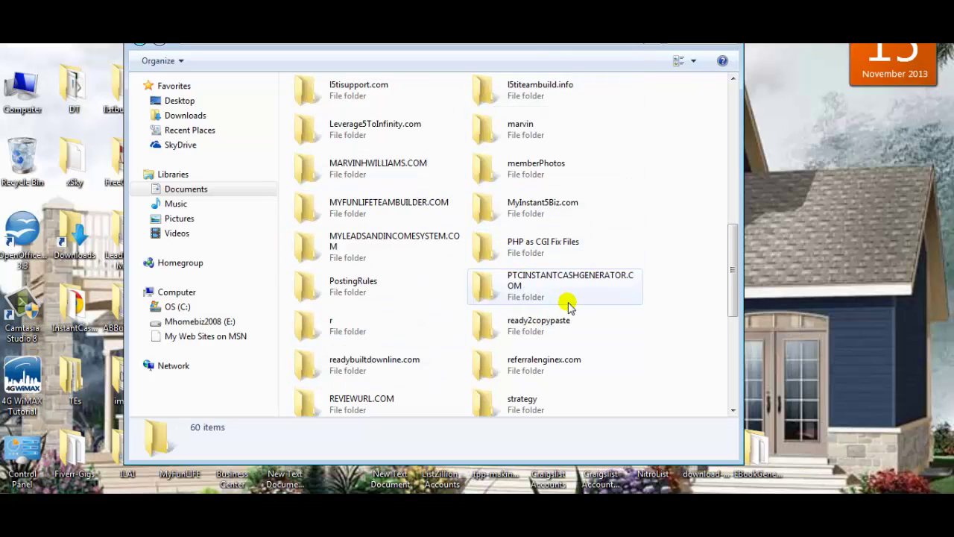
scroll(570, 305, "up", 3)
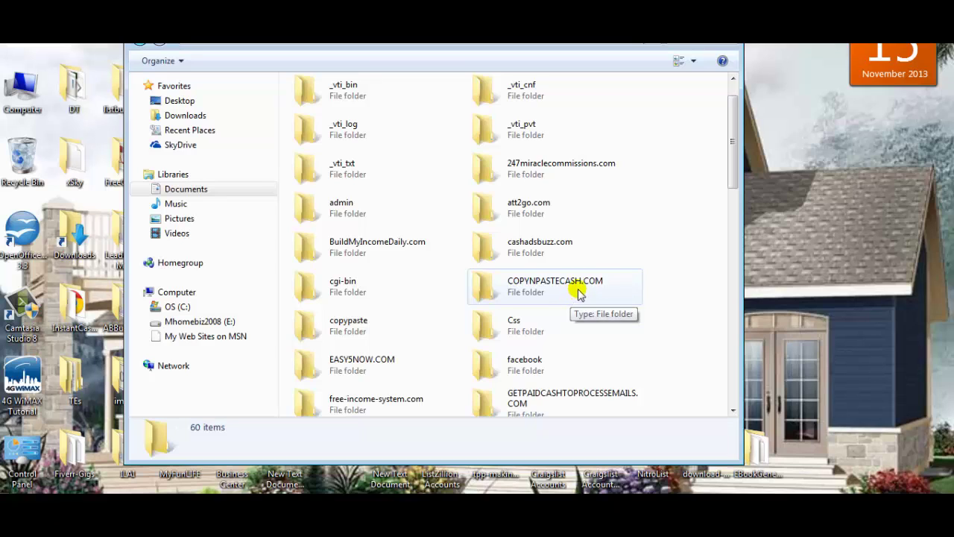
double_click(352, 251)
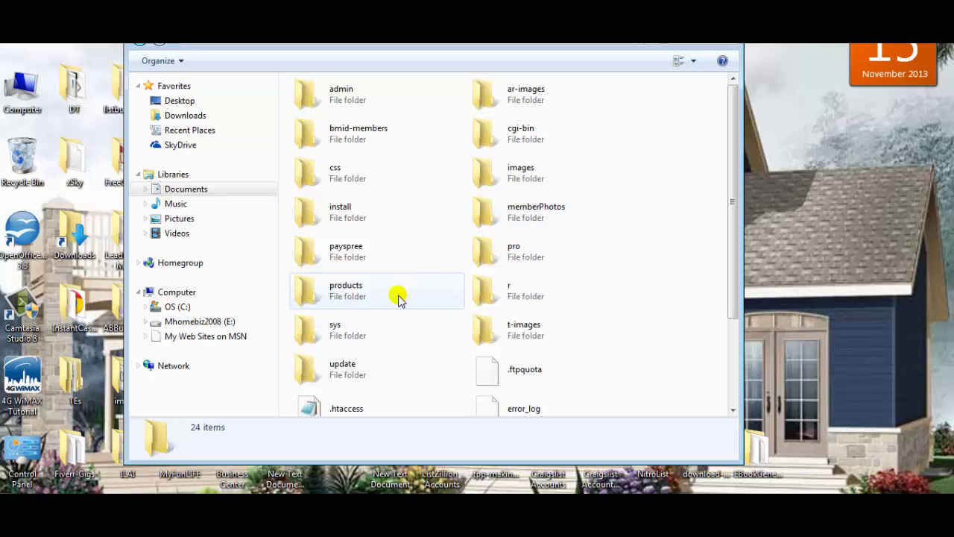
Step: Create a new folder named solo-email inside the BuildMyIncomeDaily.com folder
scroll(586, 282, "down", 3)
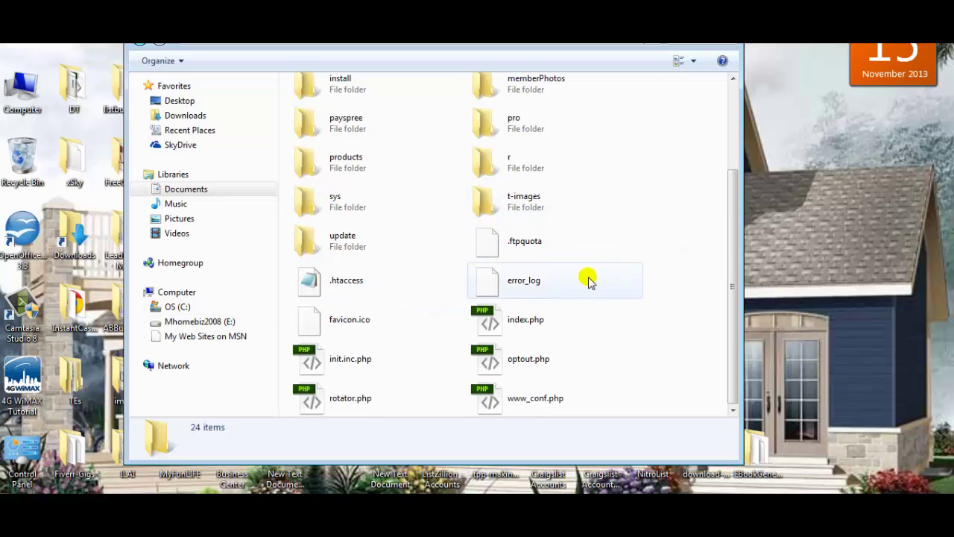
scroll(593, 268, "up", 3)
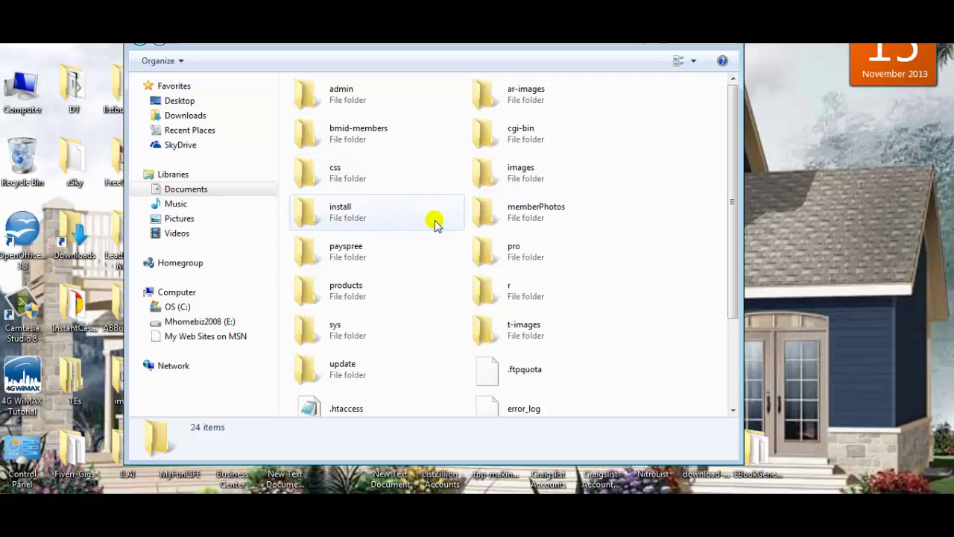
scroll(661, 317, "down", 3)
right_click(639, 369)
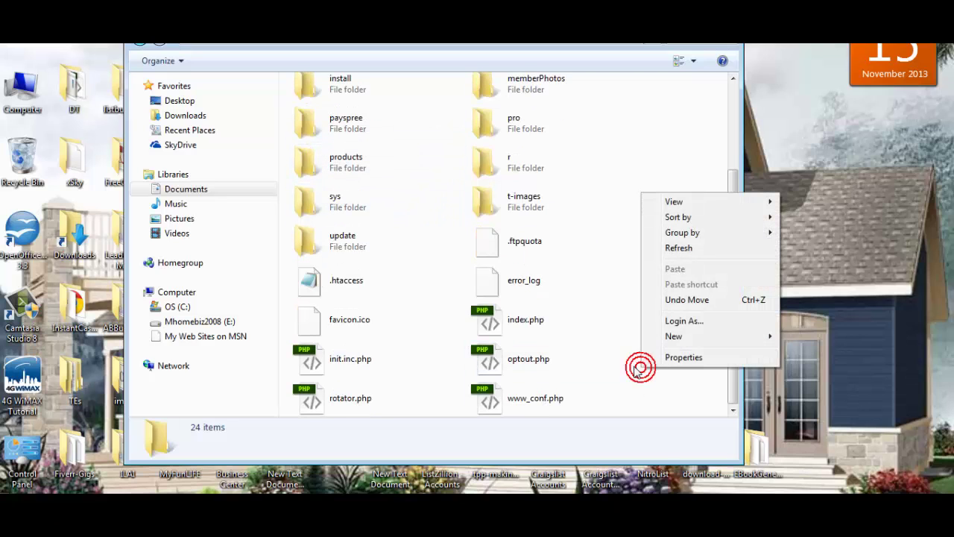
mouse_move(741, 338)
left_click(811, 337)
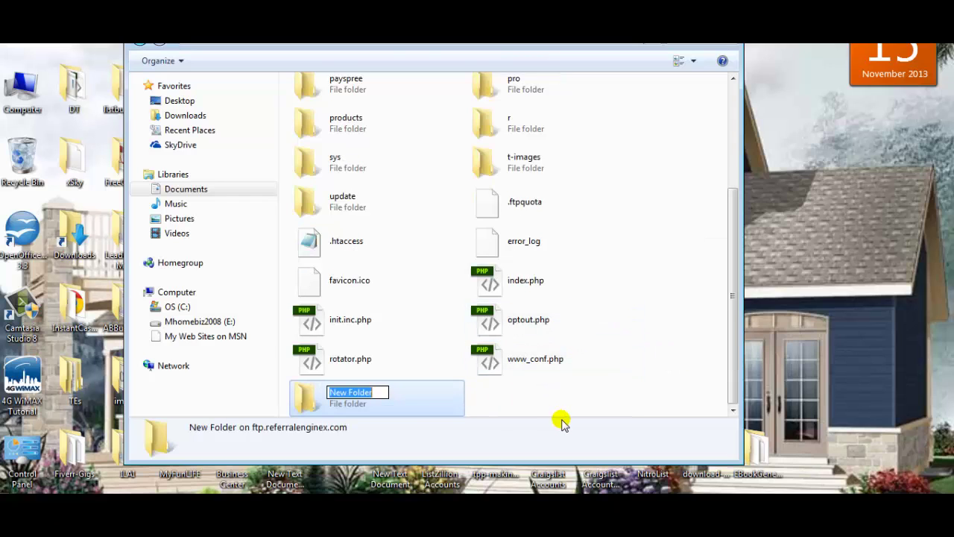
type("solo")
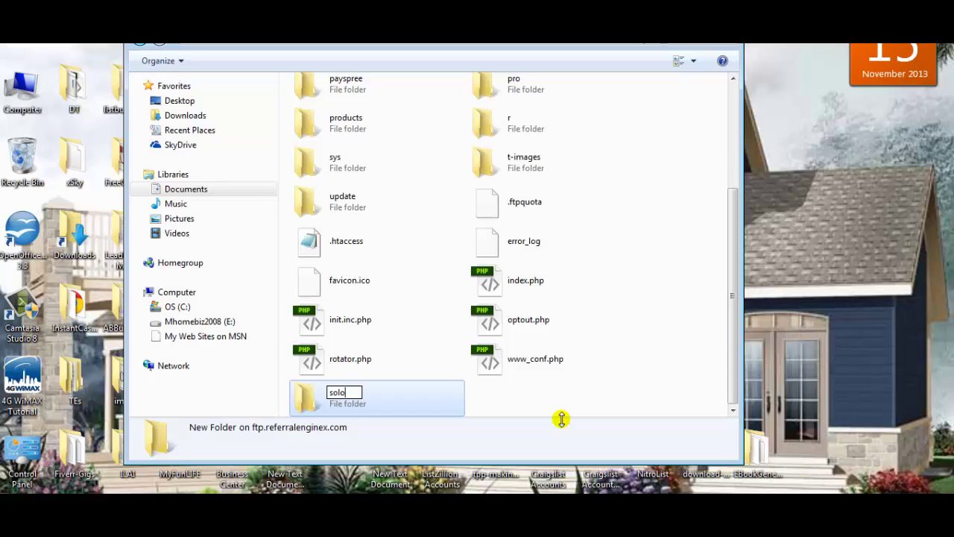
type("-email")
Step: Open the solo-email folder and copy solo-email-sender.php from the desktop into it
double_click(305, 397)
left_click_drag(488, 31, 554, 47)
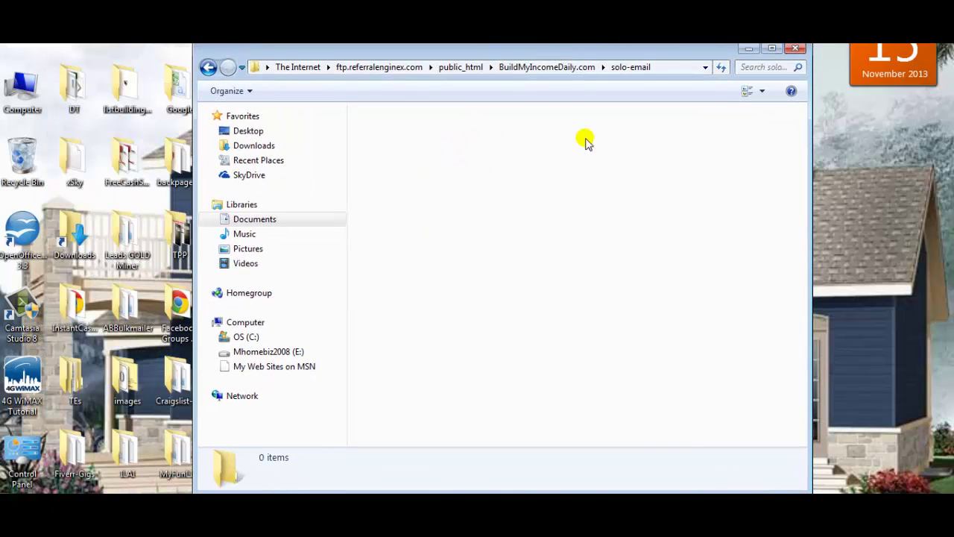
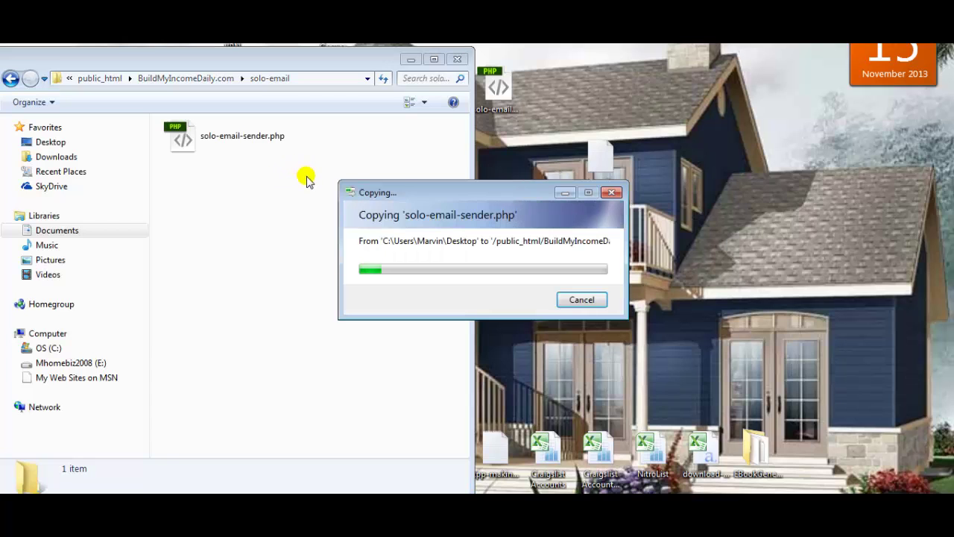
left_click_drag(238, 60, 463, 37)
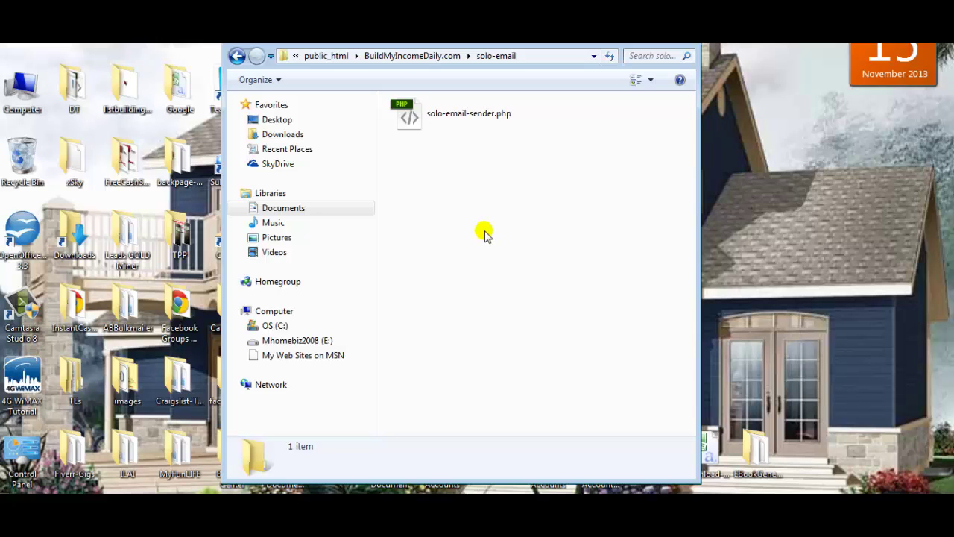
right_click(456, 116)
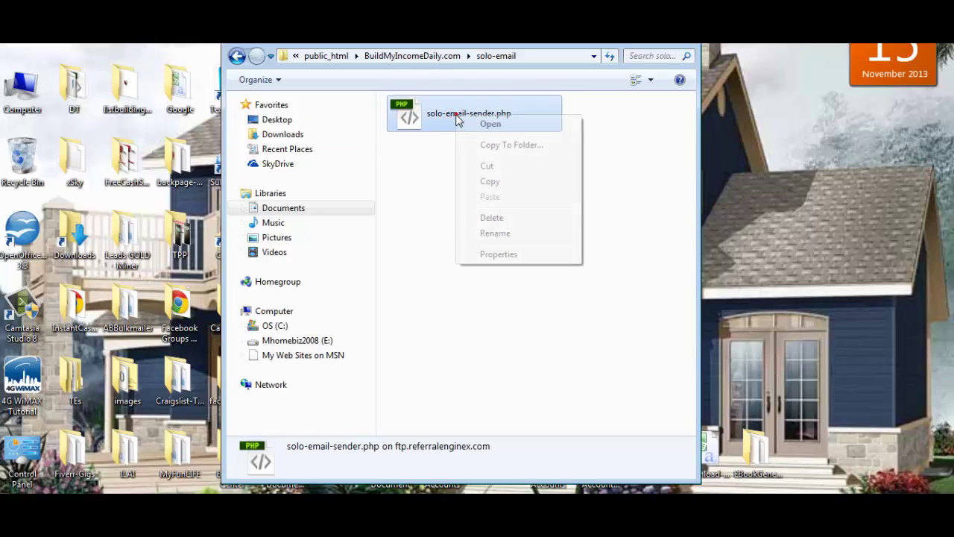
left_click(495, 233)
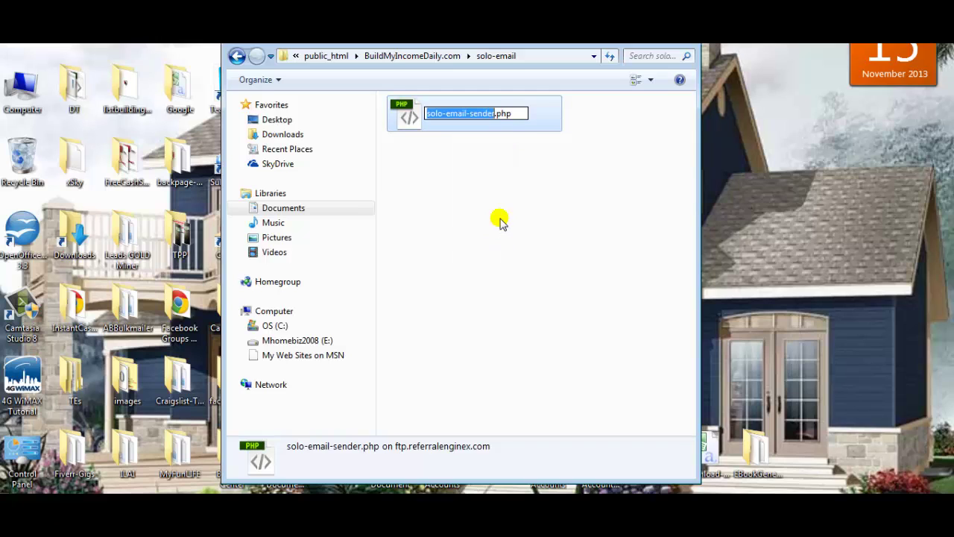
left_click(497, 204)
Step: Copy the full file name solo-email-sender.php from the uploaded file, leaving its name as it is
right_click(469, 116)
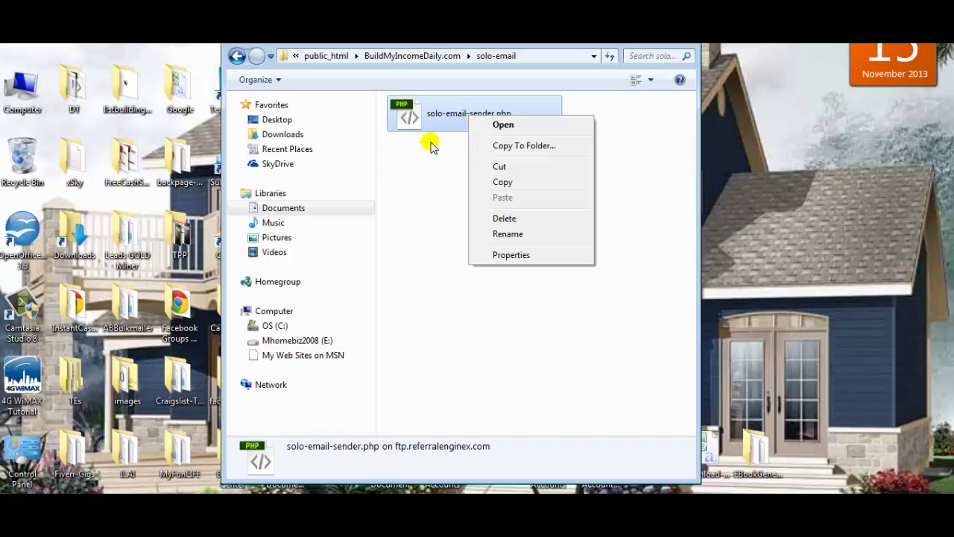
left_click(507, 234)
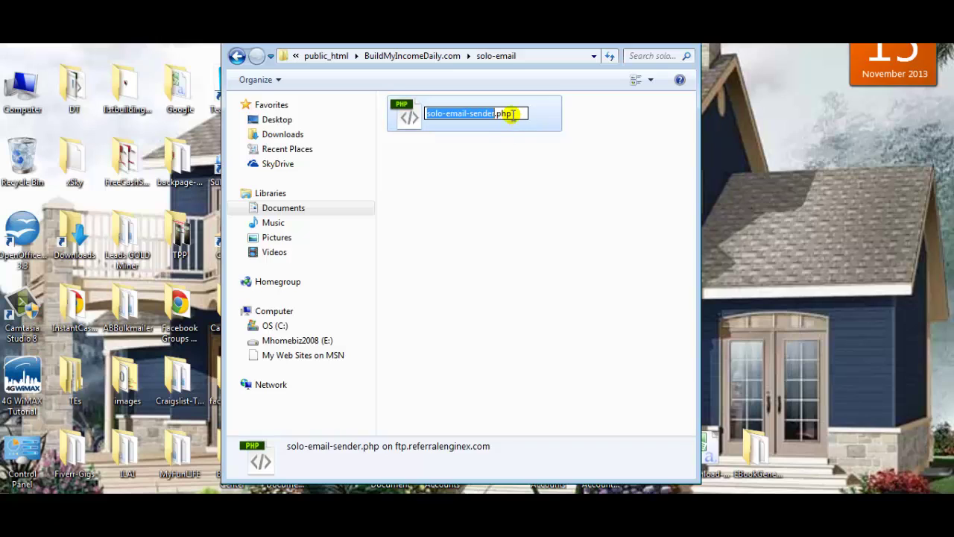
double_click(511, 114)
key("ctrl+c")
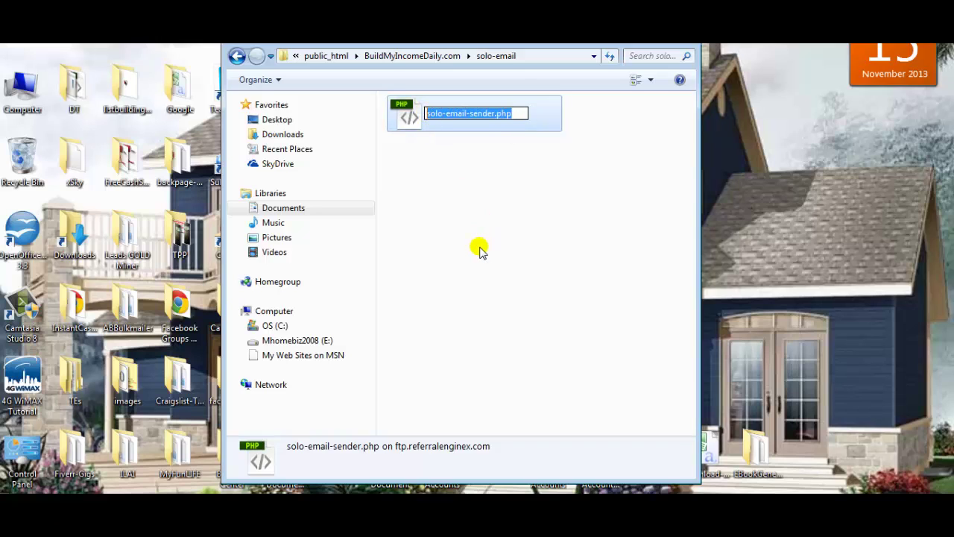
key("Return")
Step: Append the copied file name to the solo-email folder path and copy the portion BuildMyIncomeDaily.com/solo-email/solo-email-sender.php
left_click(548, 56)
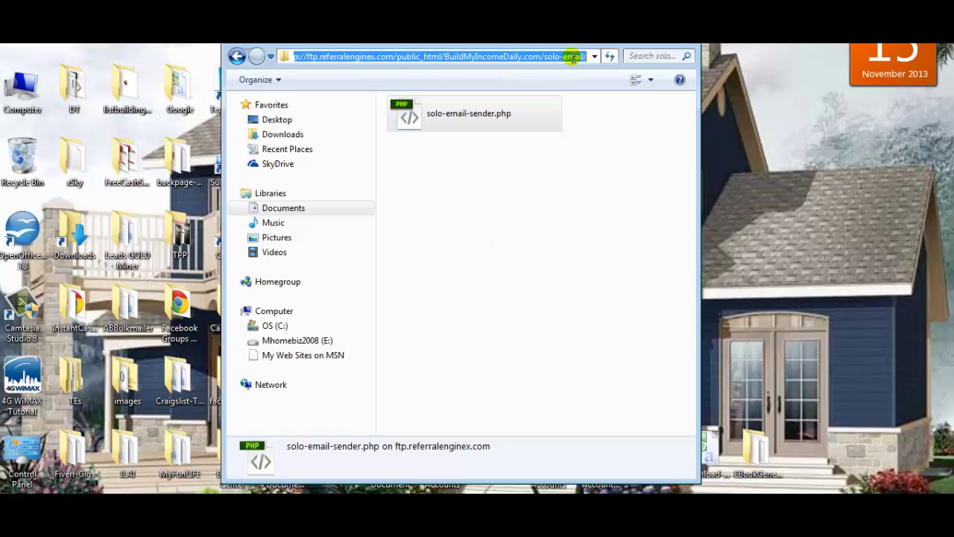
left_click(587, 58)
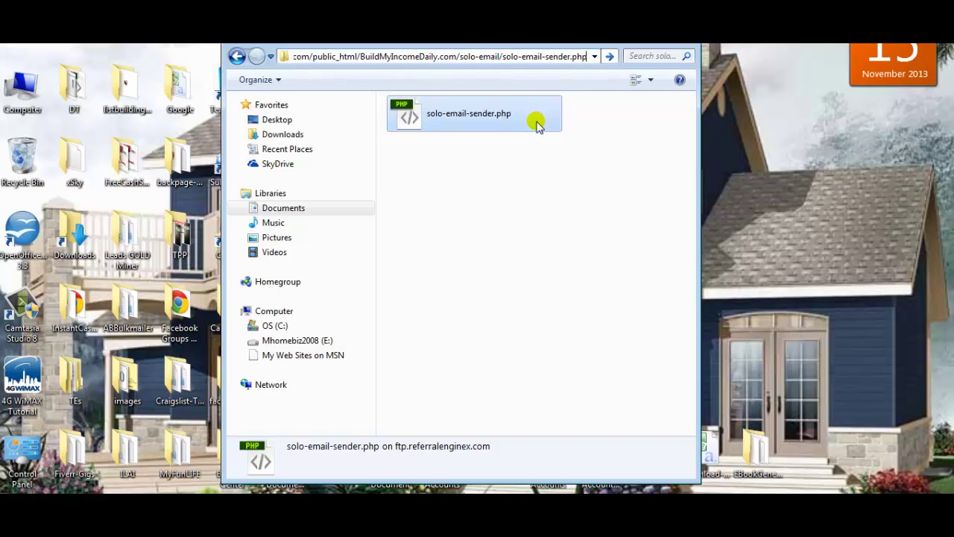
key("ctrl+v")
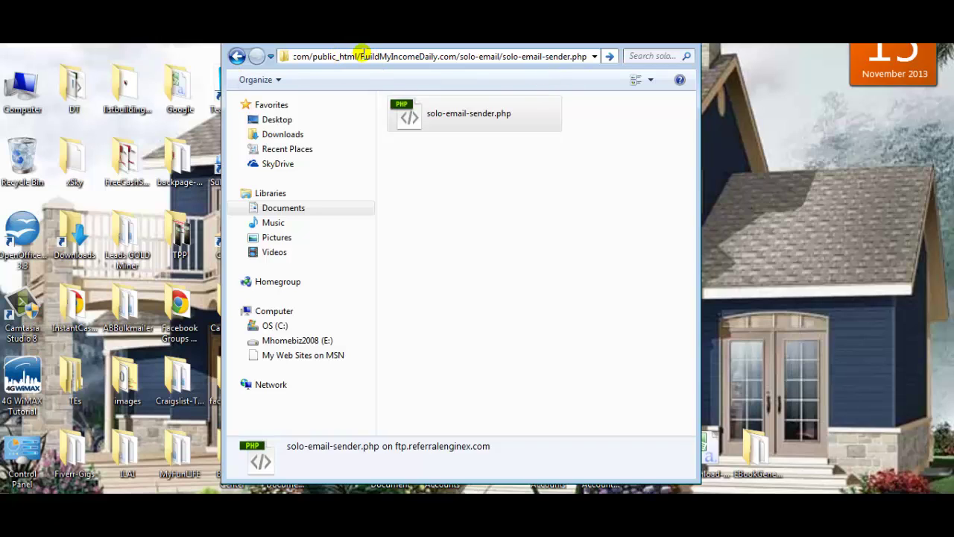
left_click_drag(362, 57, 585, 65)
key("ctrl+c")
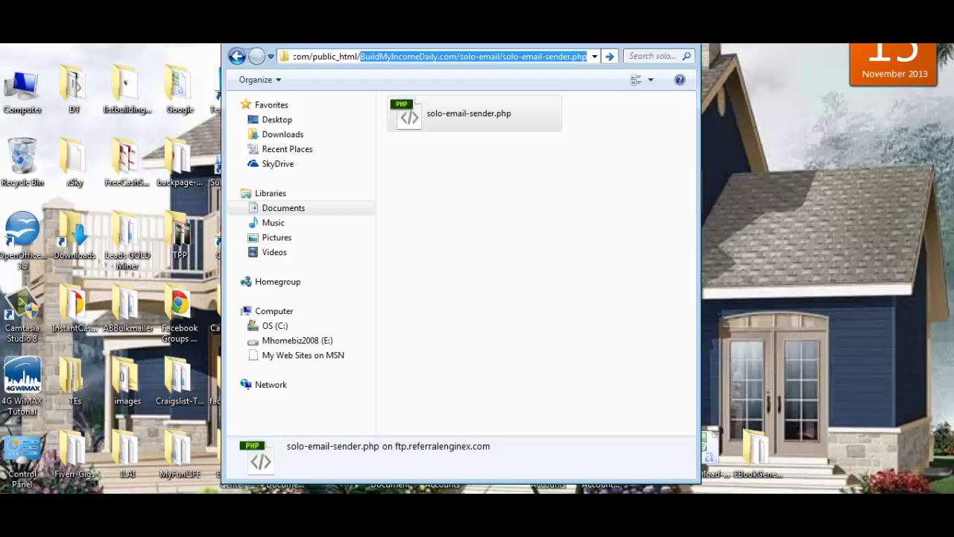
Step: Switch to Chrome and load the copied address BuildMyIncomeDaily.com/solo-email/solo-email-sender.php
key("super")
left_click(82, 183)
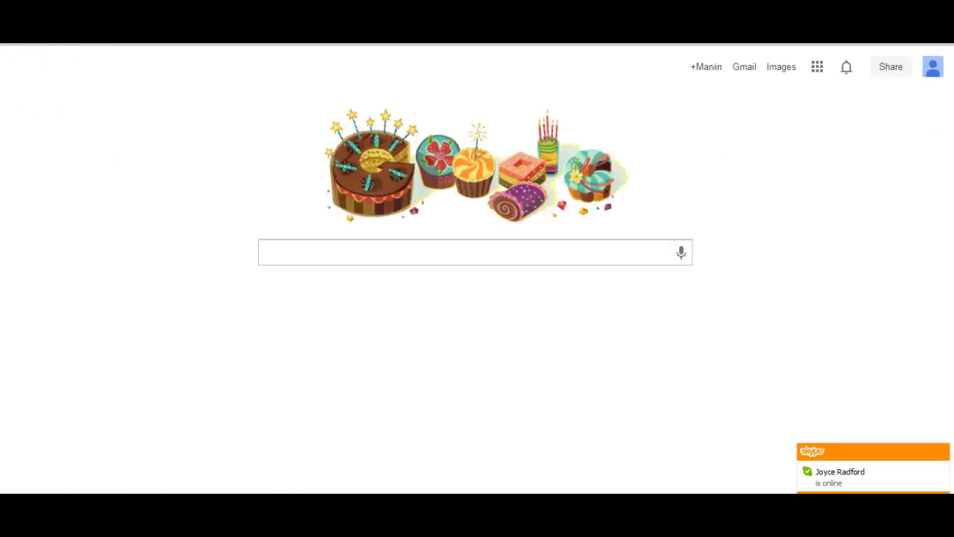
key("F11")
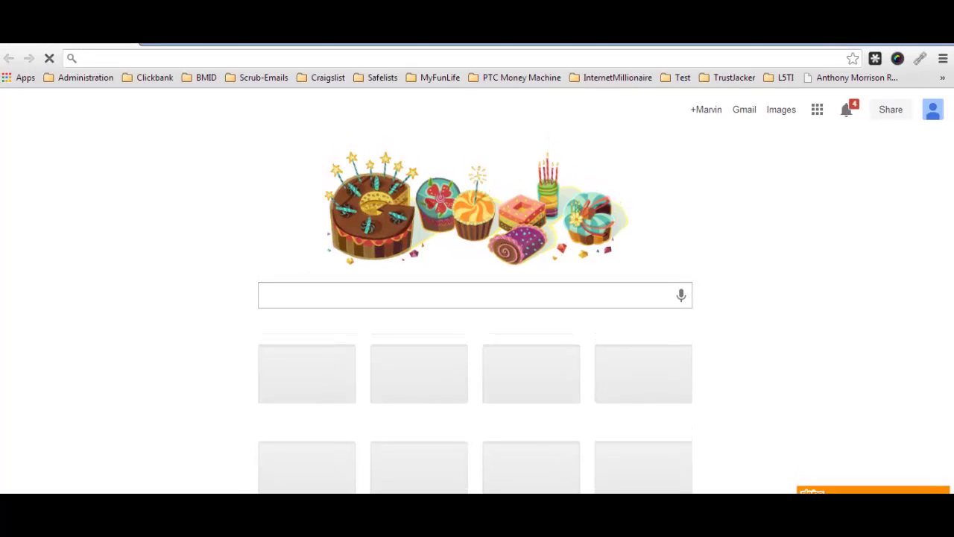
left_click(170, 65)
key("ctrl+v")
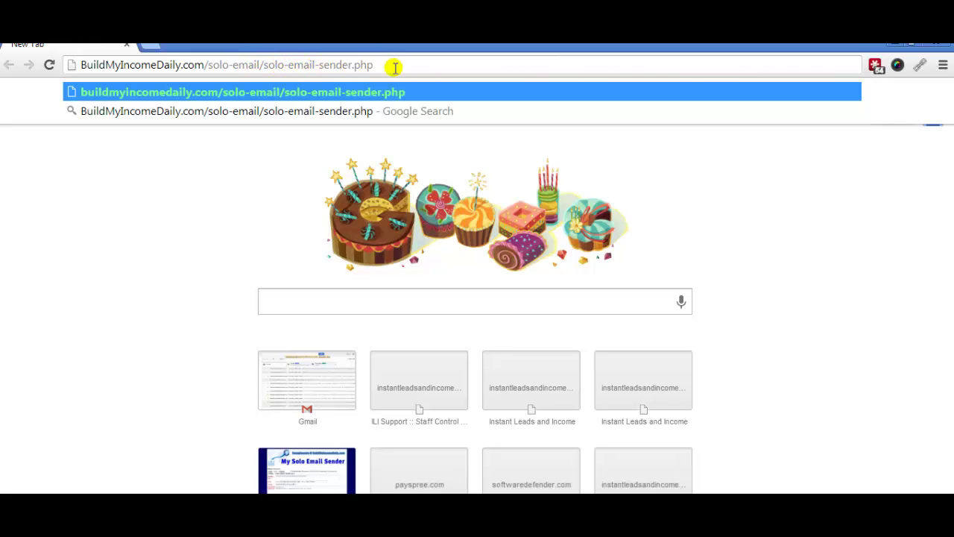
left_click_drag(263, 65, 353, 65)
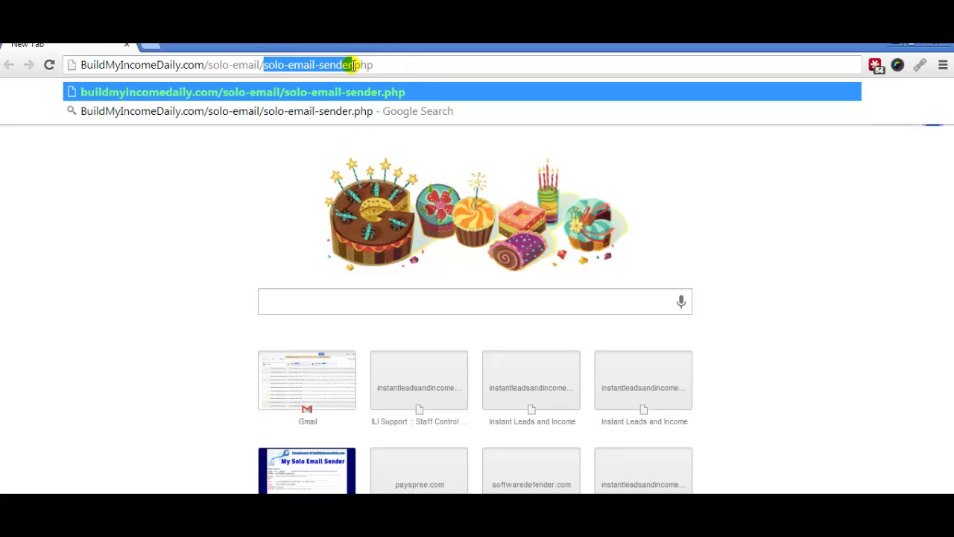
left_click(168, 189)
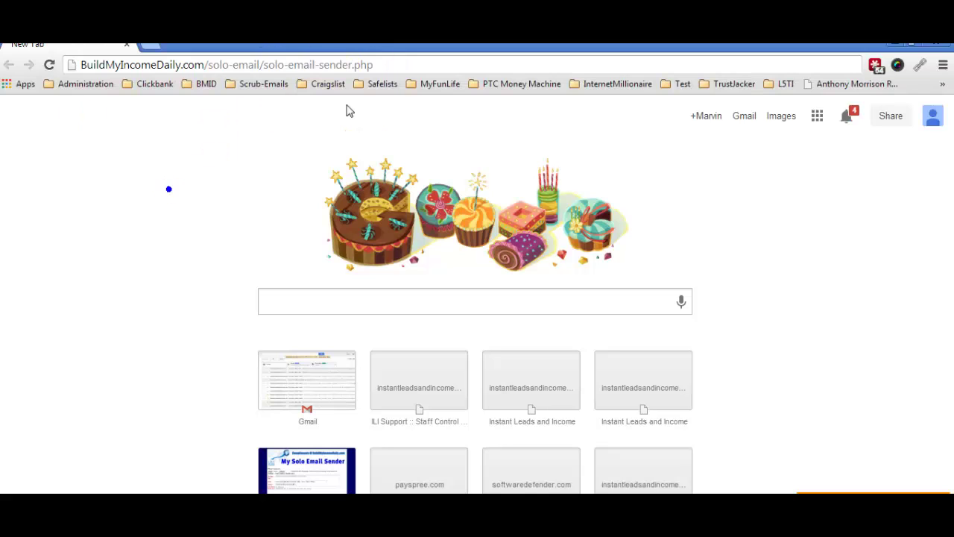
left_click(396, 67)
left_click(407, 67)
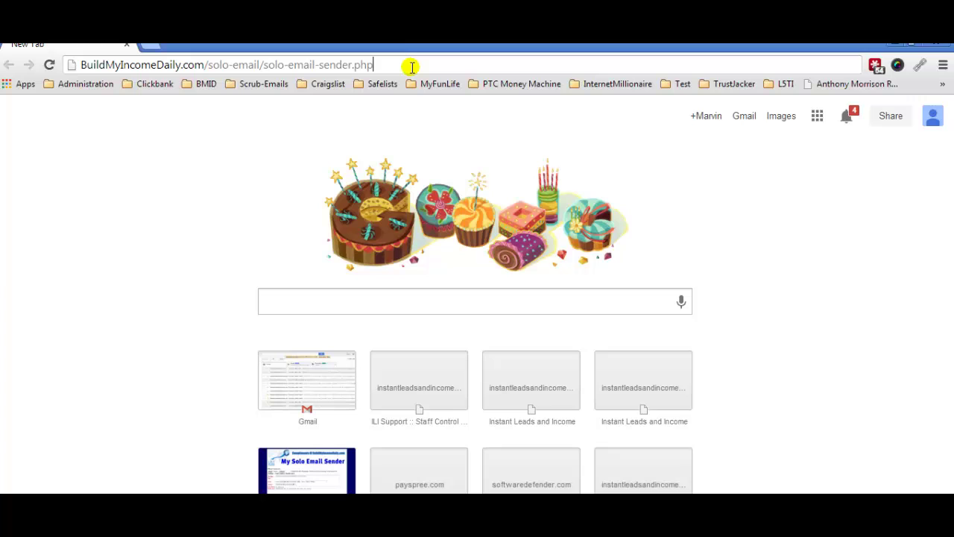
key("Return")
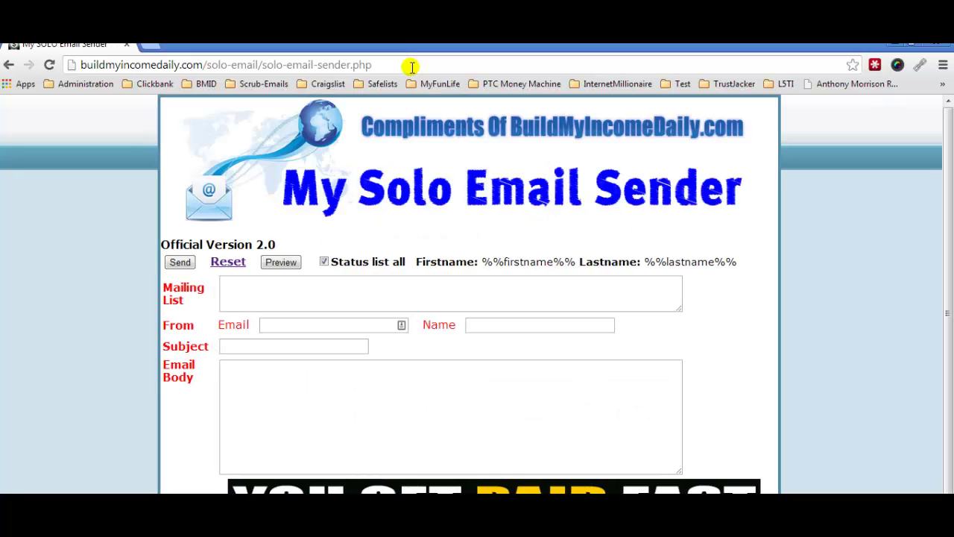
Step: Examine the Solo Email Sender form, including the firstname placeholder and the sender, subject and email body fields
scroll(181, 243, "down", 1)
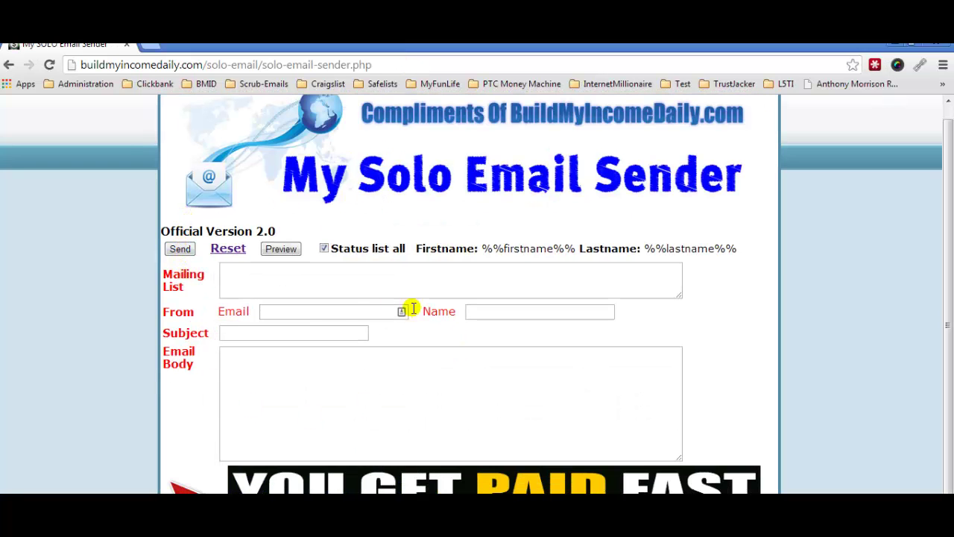
scroll(261, 338, "up", 1)
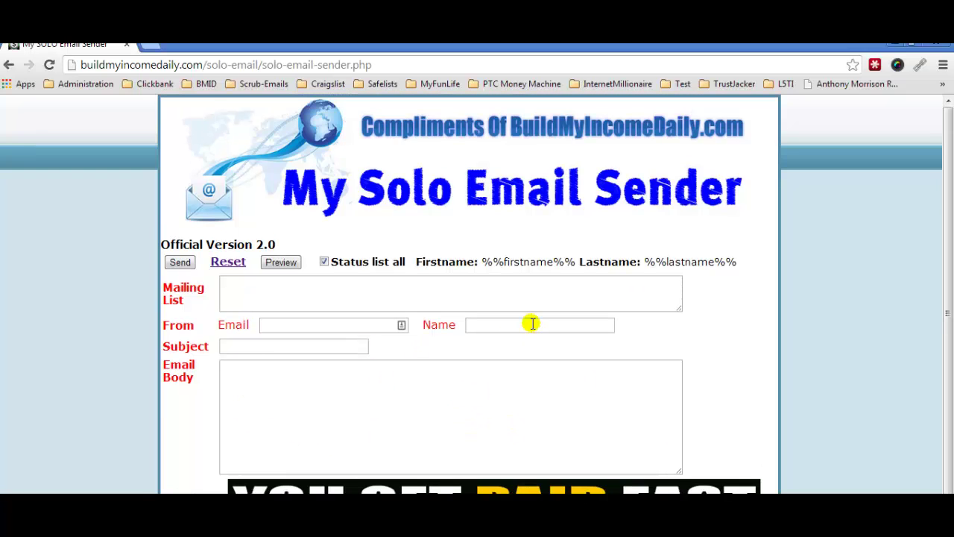
scroll(526, 276, "down", 1)
scroll(520, 289, "up", 1)
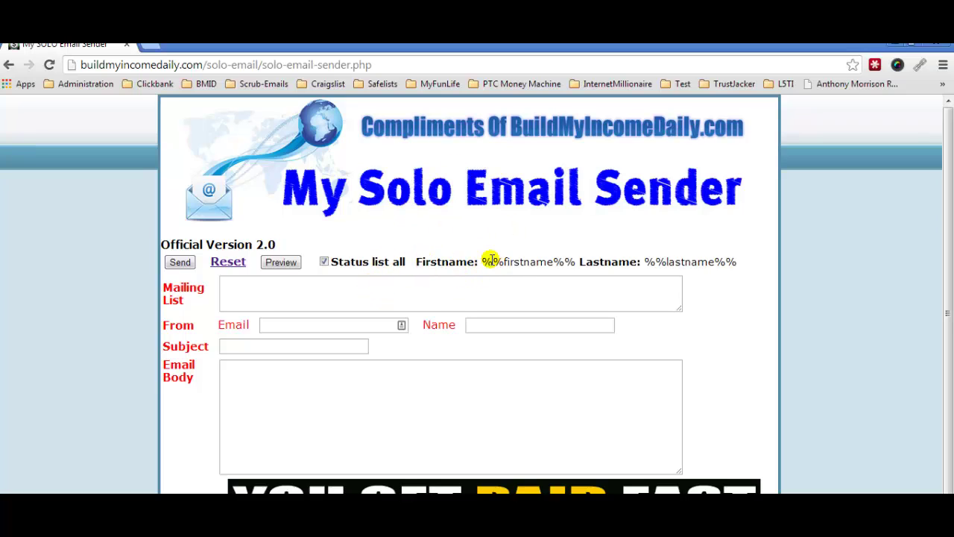
left_click_drag(484, 261, 560, 266)
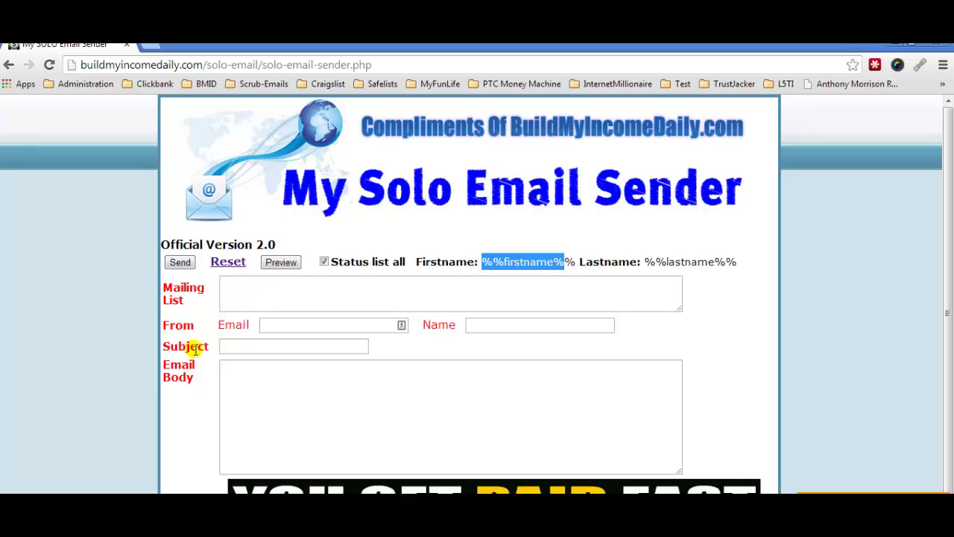
left_click(310, 326)
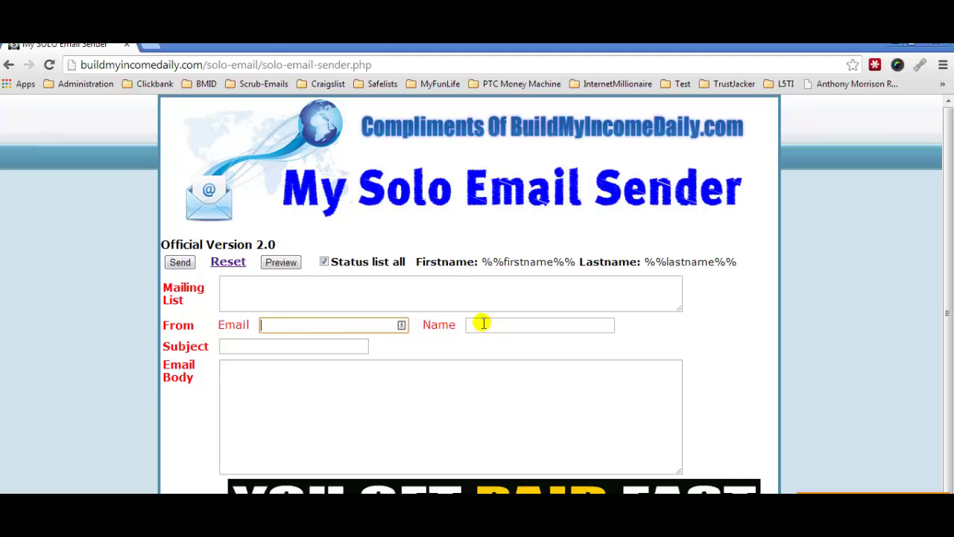
left_click(241, 349)
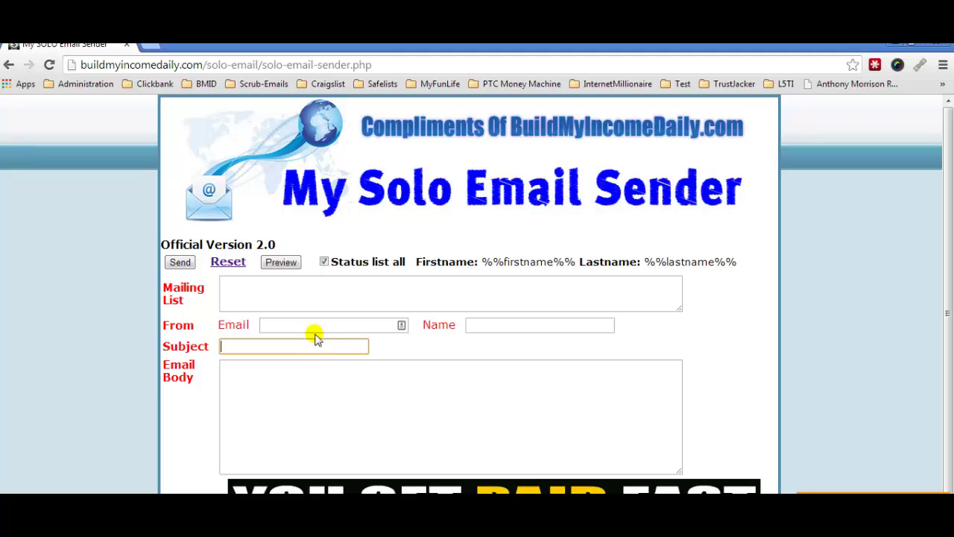
left_click(227, 384)
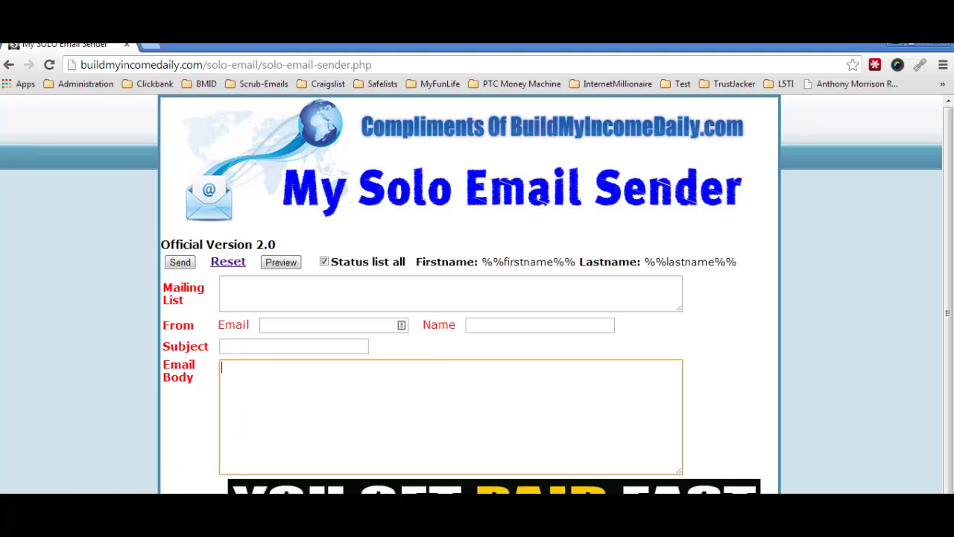
Step: Switch to the Emails file in Notepad and copy its first line, "%%firstname%%, Would An Extra 50 - 100USD+ Per Day Help You?"
mouse_move(145, 503)
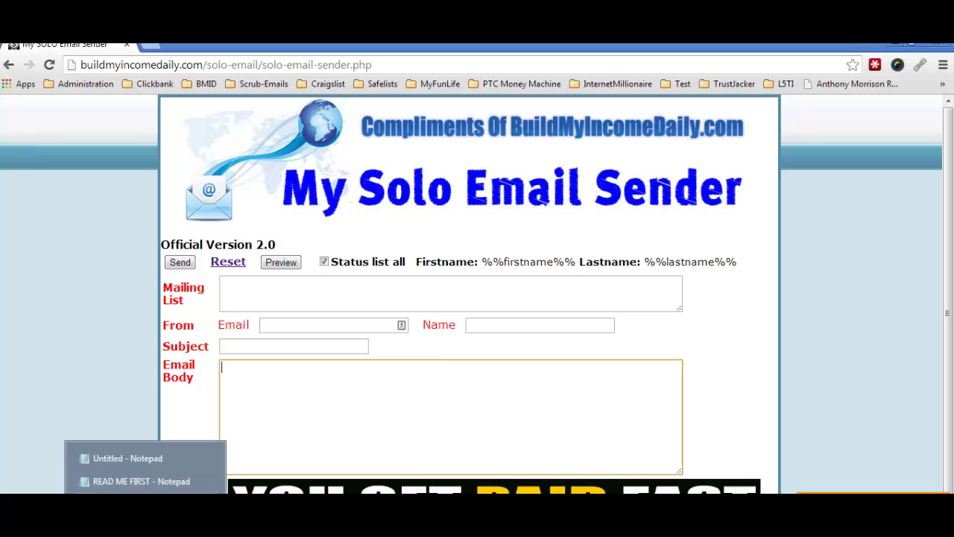
left_click(141, 504)
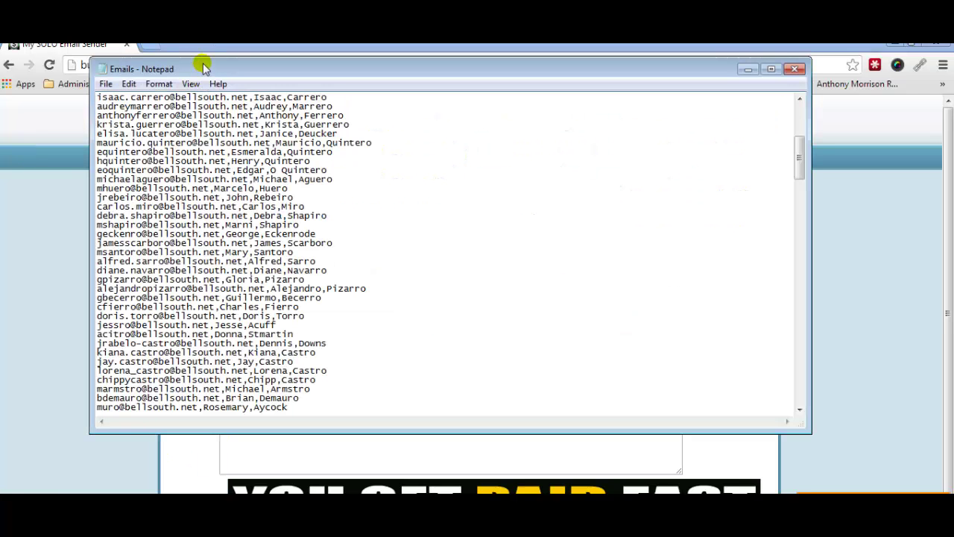
left_click_drag(202, 58, 163, 235)
scroll(213, 300, "up", 10)
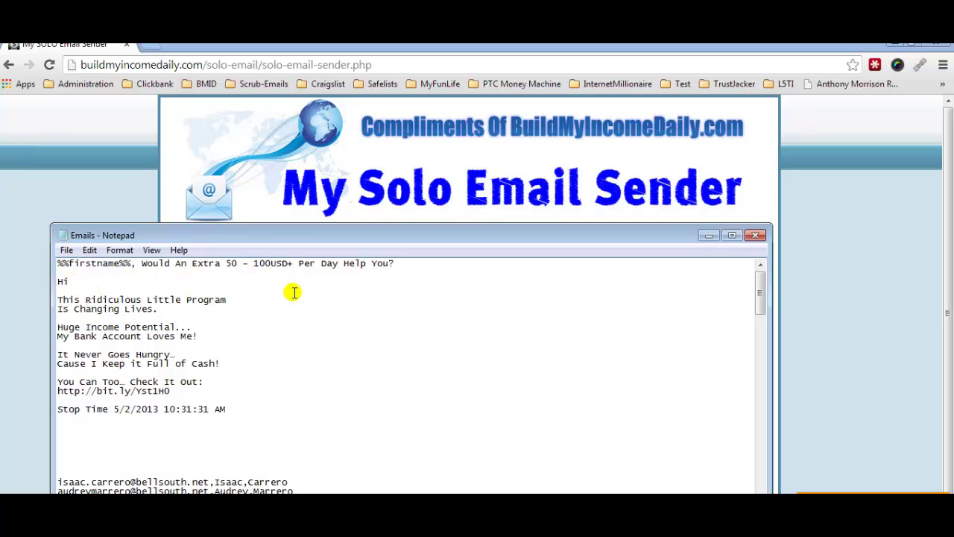
left_click_drag(402, 264, 52, 255)
key("ctrl+c")
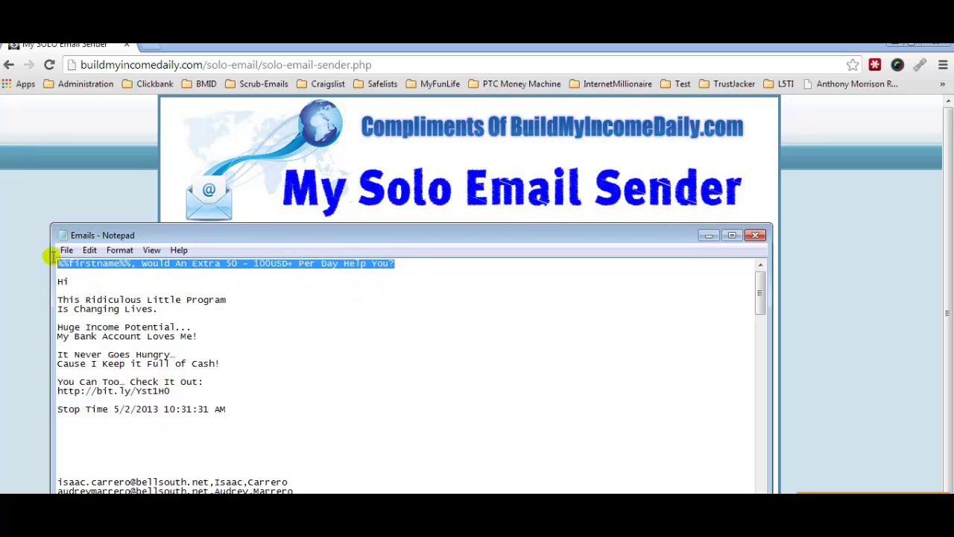
Step: Return to the email sender form in Chrome and paste the copied line into the Email Body, highlighting its %%firstname%% placeholder
left_click(38, 186)
left_click(276, 404)
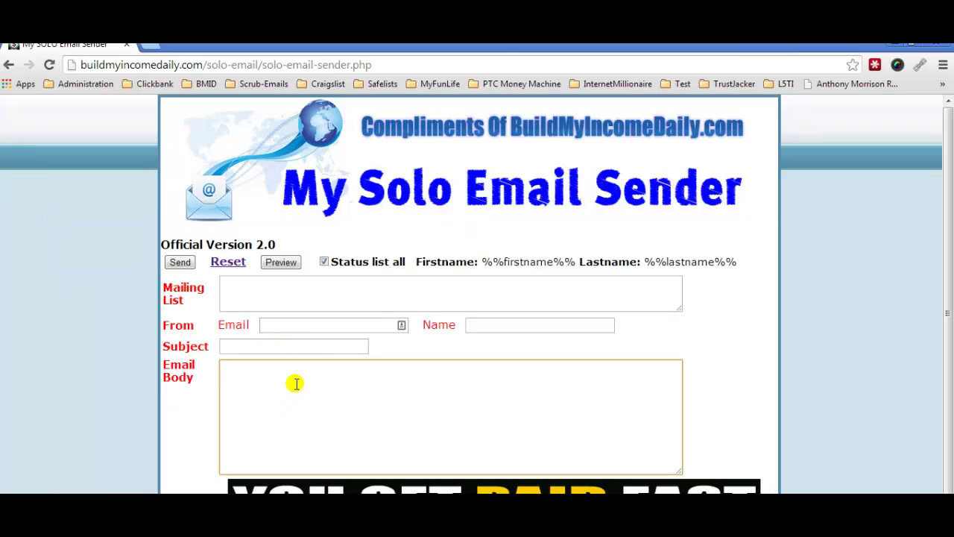
key("ctrl+v")
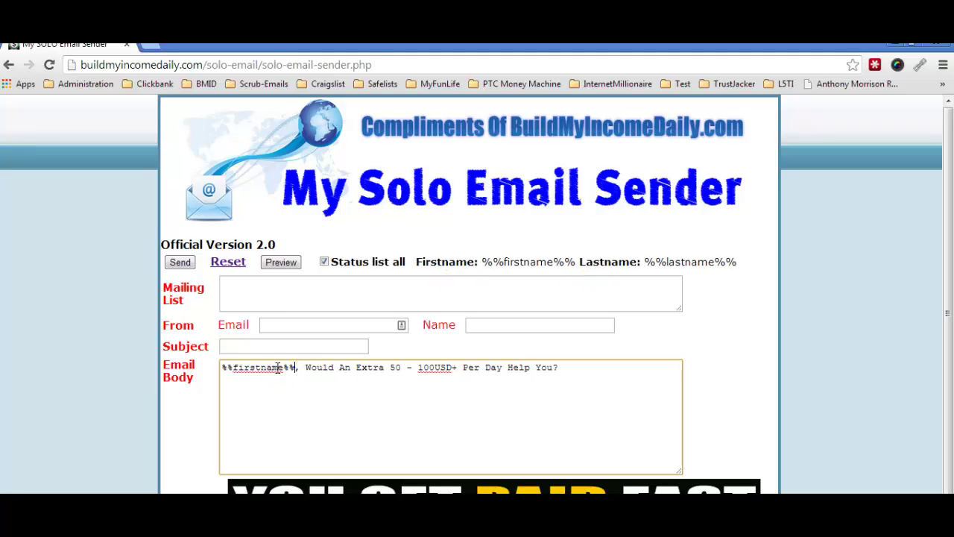
left_click(216, 367, "shift")
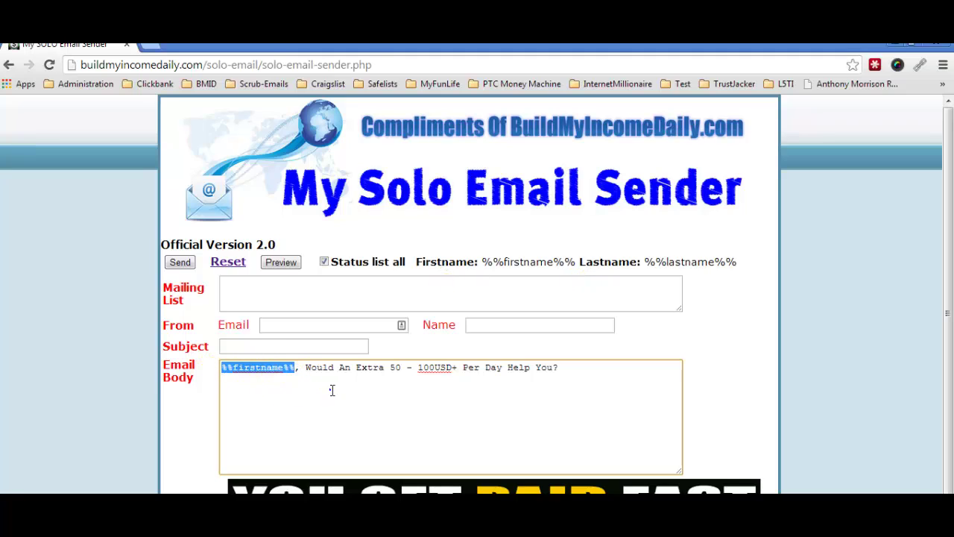
left_click(306, 367)
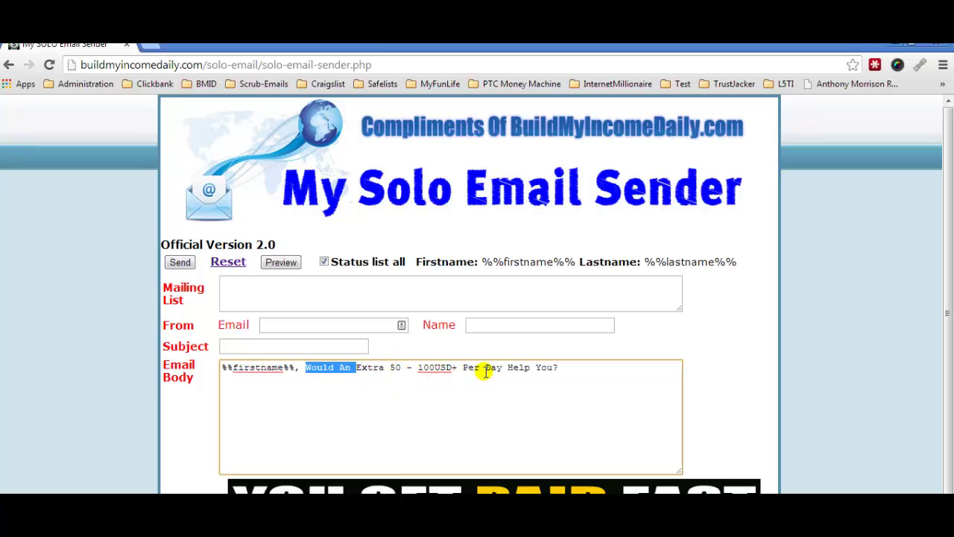
Step: Copy the whole "%%firstname%%, Would An Extra 50 - 100USD+ Per Day Help You?" line into the Subject and clear it from the Email Body
left_click_drag(571, 369, 213, 365)
key("ctrl+c")
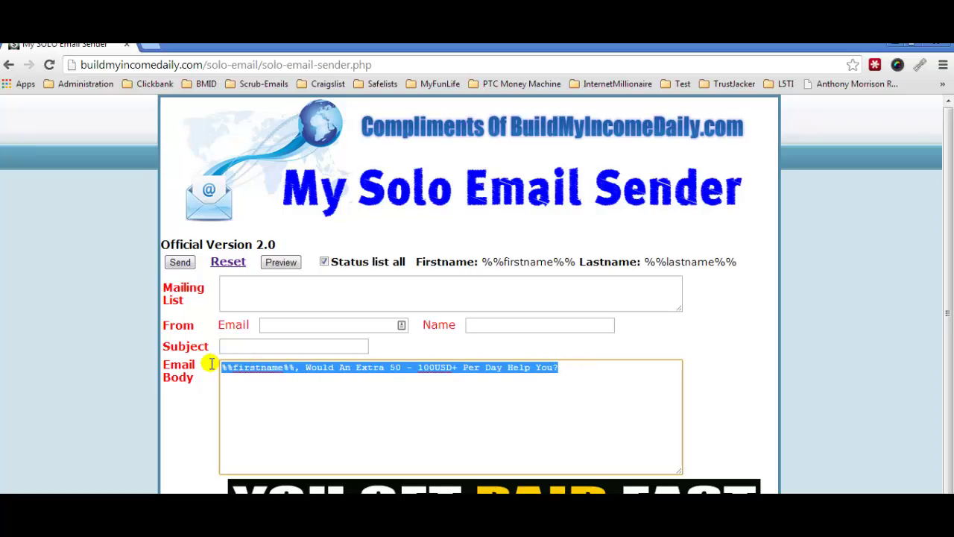
left_click(257, 349)
key("ctrl+v")
left_click(603, 377)
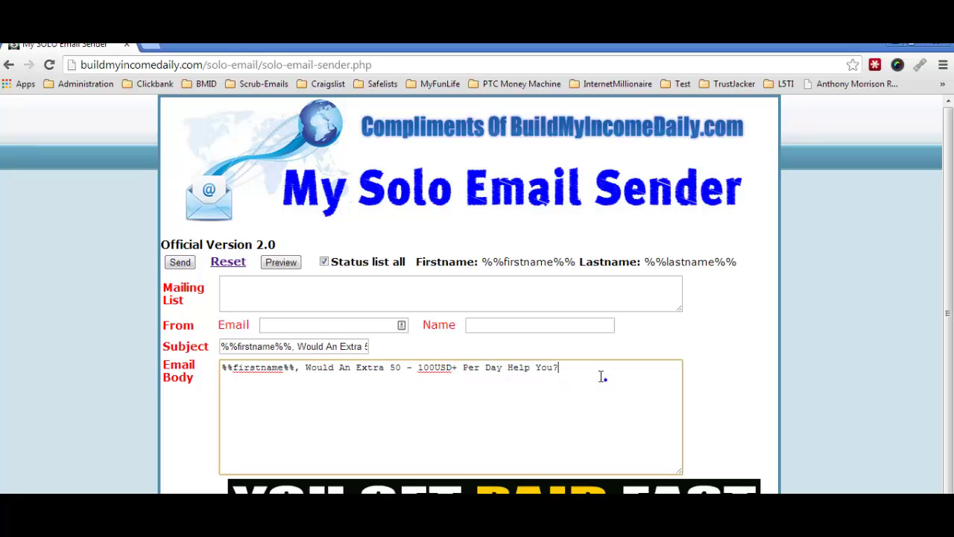
left_click_drag(603, 377, 198, 379)
key("BackSpace")
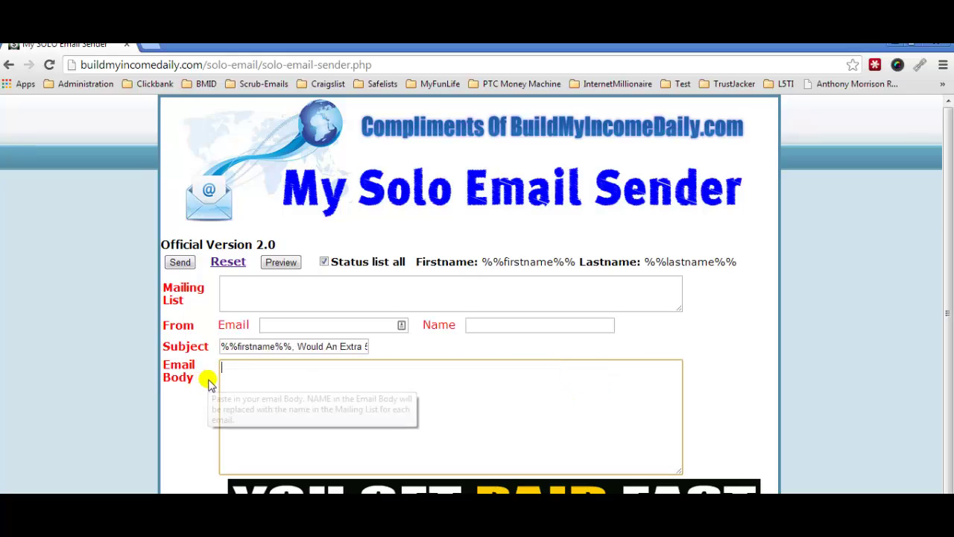
Step: Fill in the From section with the sender's saved e-mail address and full name
left_click(277, 324)
left_click(277, 323)
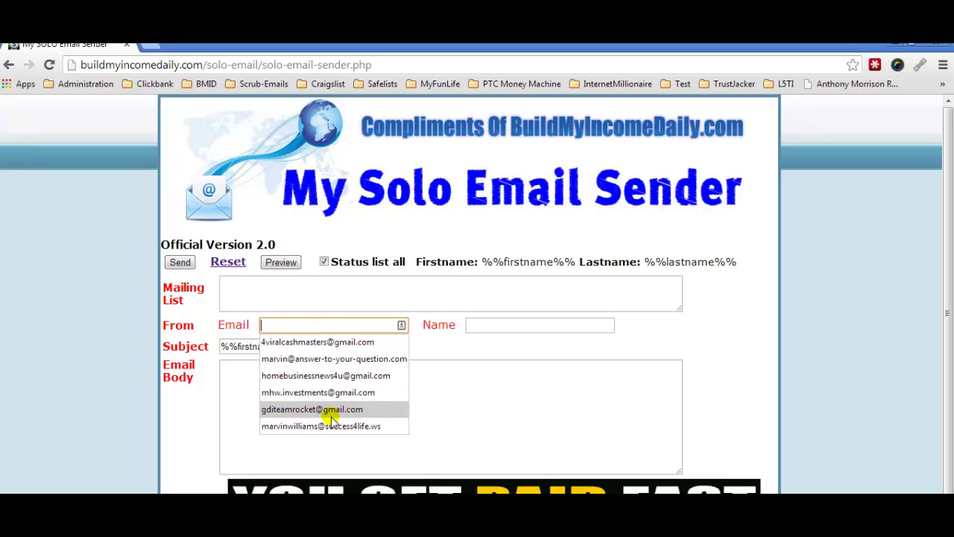
left_click(330, 341)
left_click(486, 323)
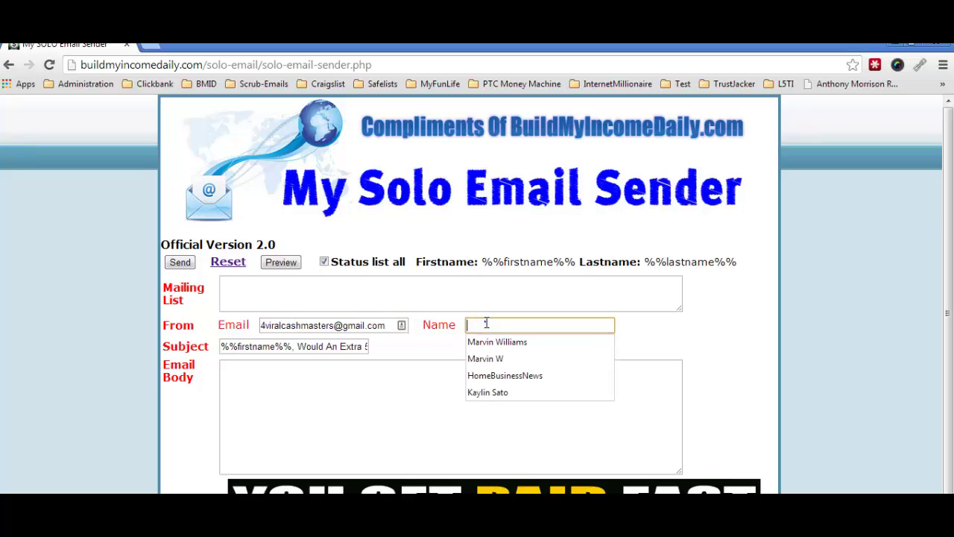
left_click(503, 341)
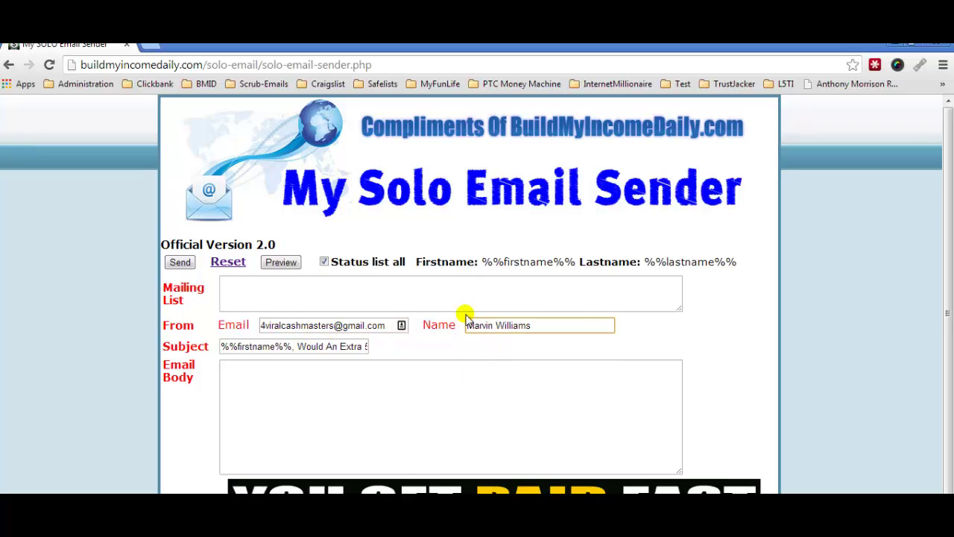
left_click(300, 408)
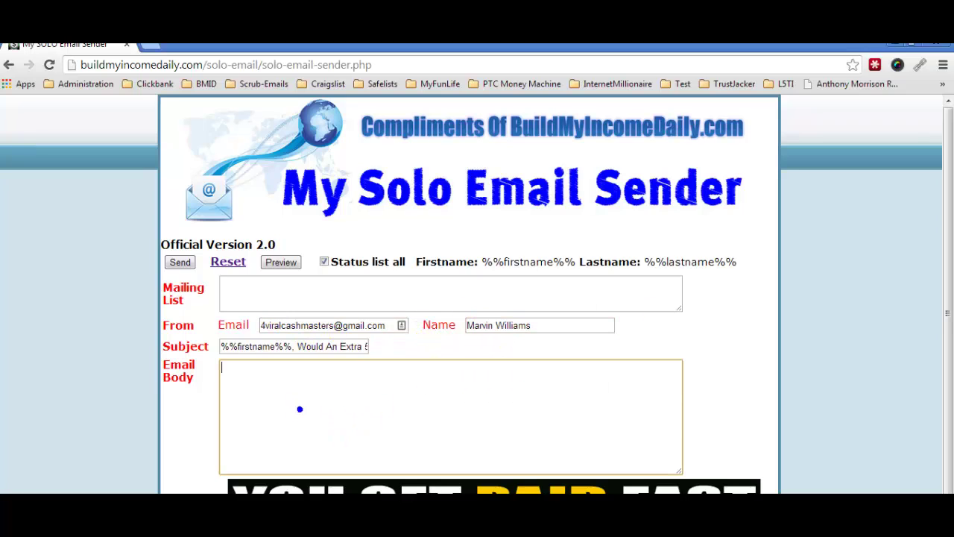
left_click(145, 514)
left_click(142, 504)
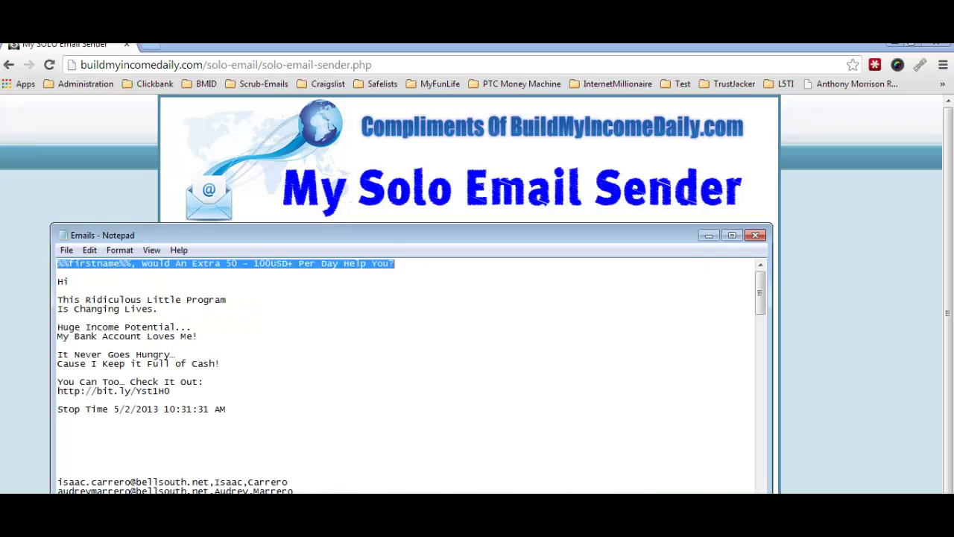
left_click_drag(58, 282, 216, 389)
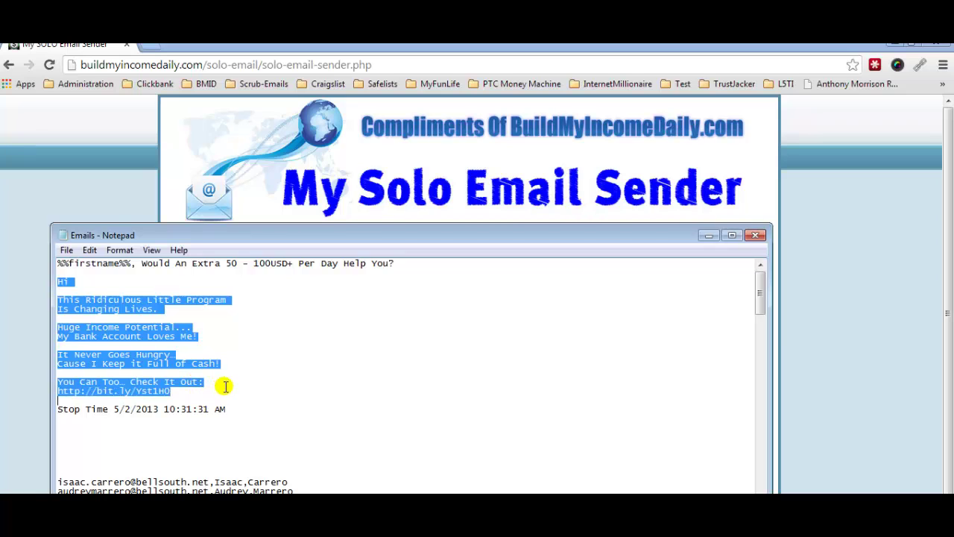
left_click(91, 171)
left_click(244, 408)
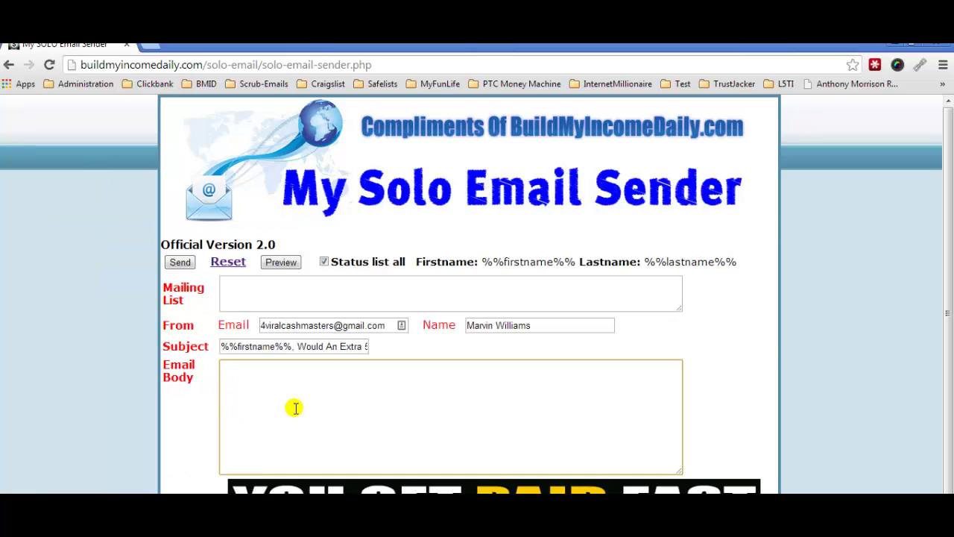
key("ctrl+v")
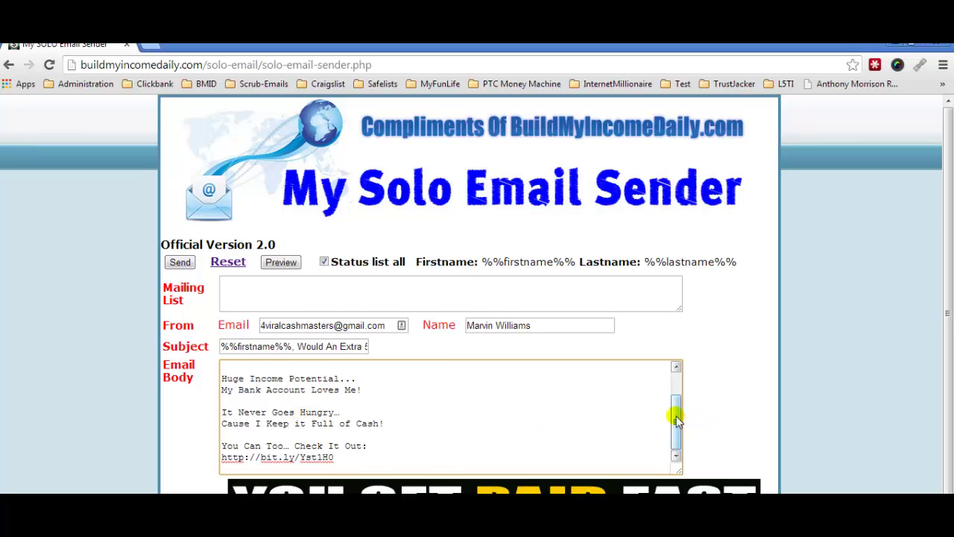
Step: Copy the %%firstname%% placeholder and insert it after "Hi" in the Email Body, followed by a comma
left_click_drag(676, 421, 673, 377)
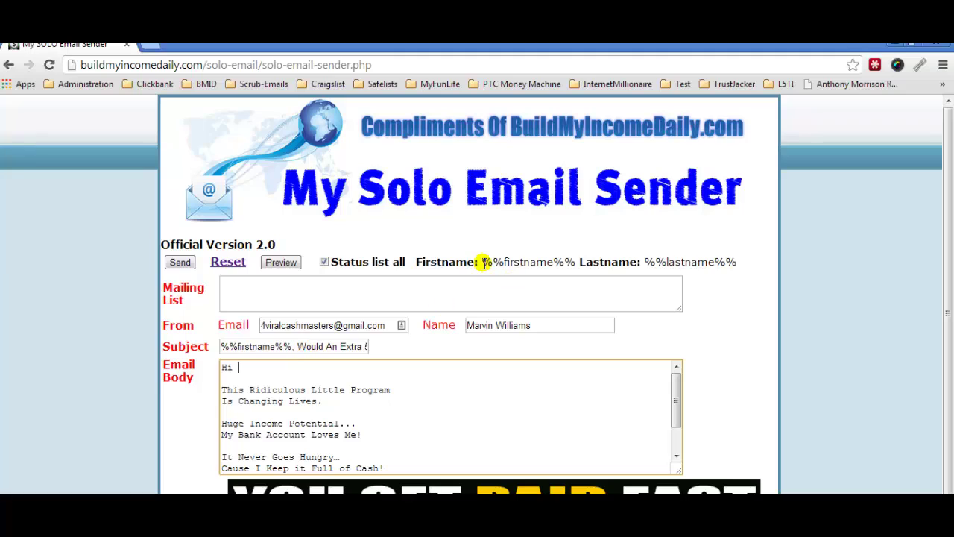
left_click_drag(482, 262, 576, 261)
key("ctrl+c")
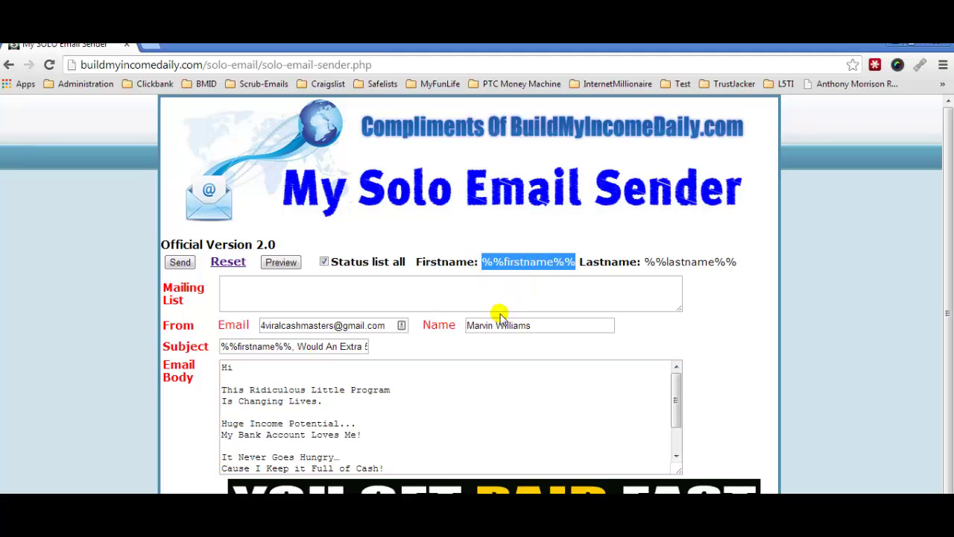
left_click(241, 366)
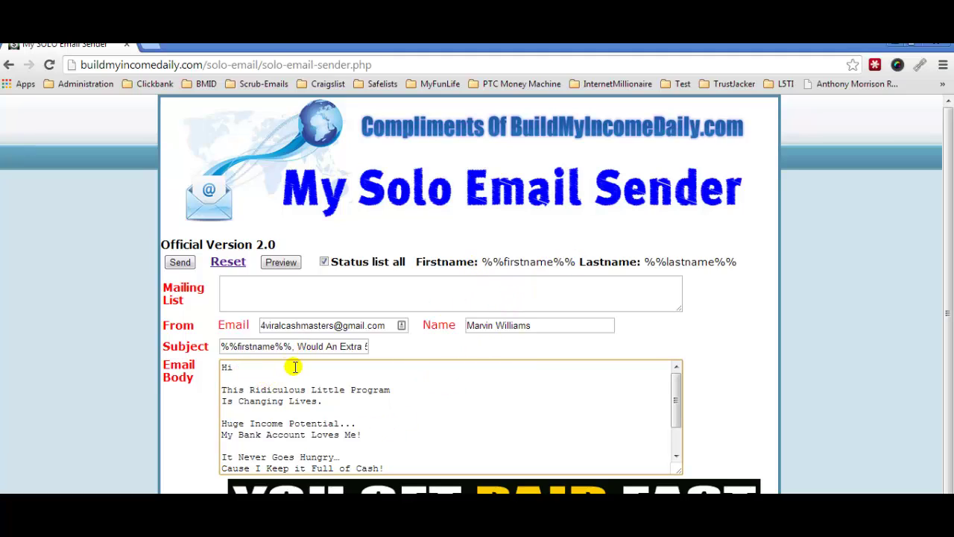
key("ctrl+v")
type(",")
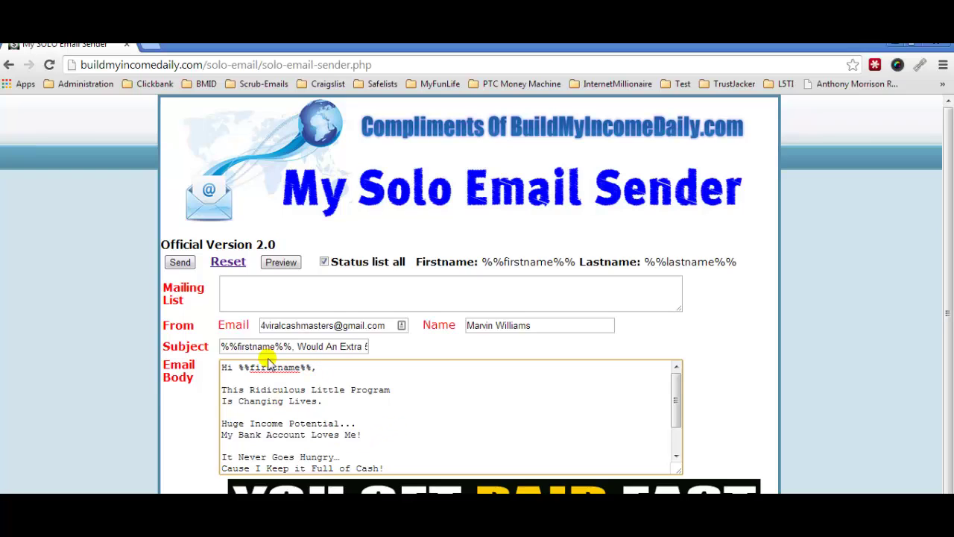
Step: Enlarge the Email Body box slightly and read through the pasted message
scroll(306, 381, "down", 3)
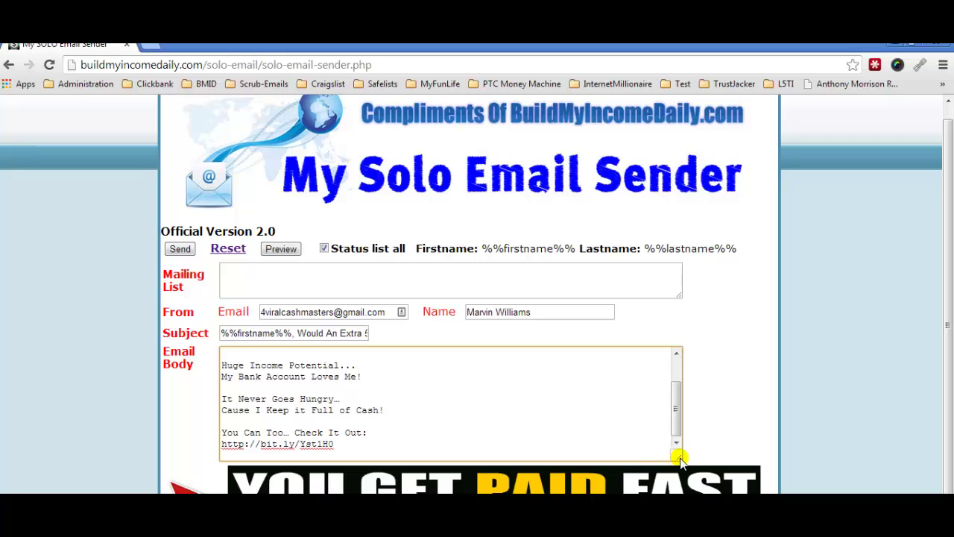
left_click_drag(678, 456, 685, 490)
scroll(680, 380, "down", 1)
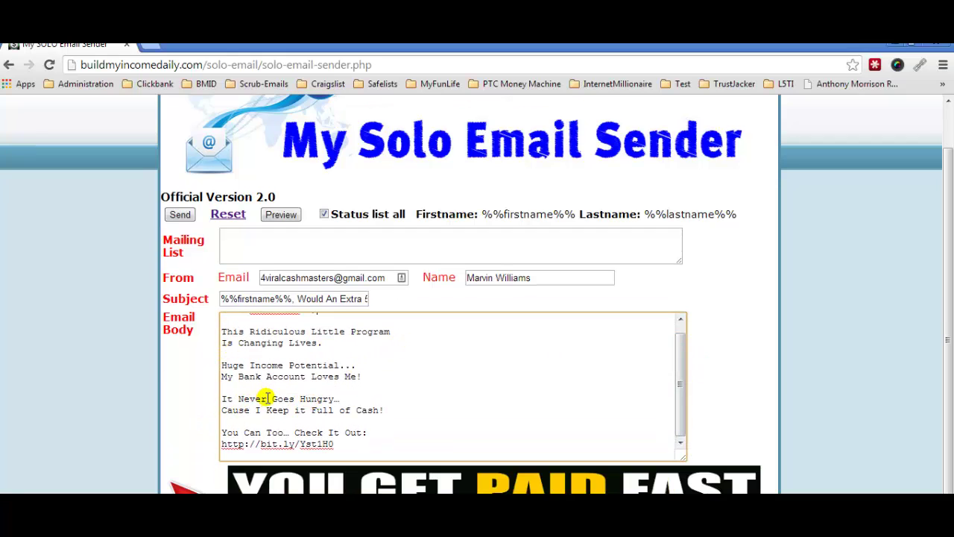
scroll(267, 387, "up", 2)
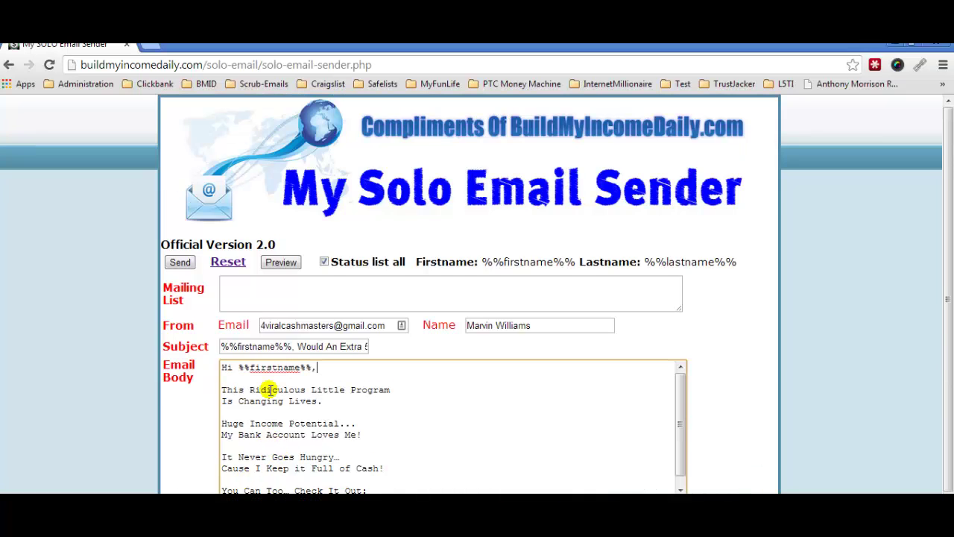
scroll(268, 376, "down", 2)
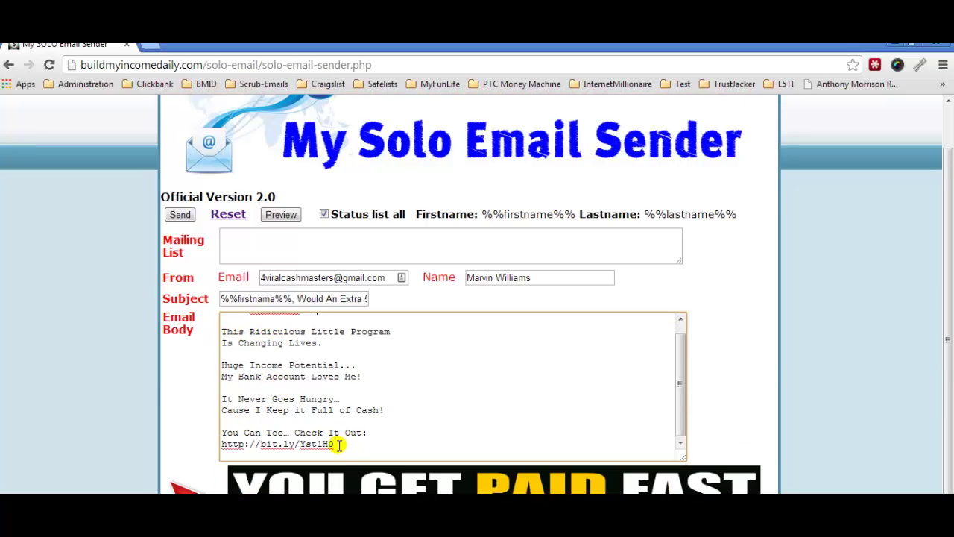
left_click_drag(315, 445, 262, 443)
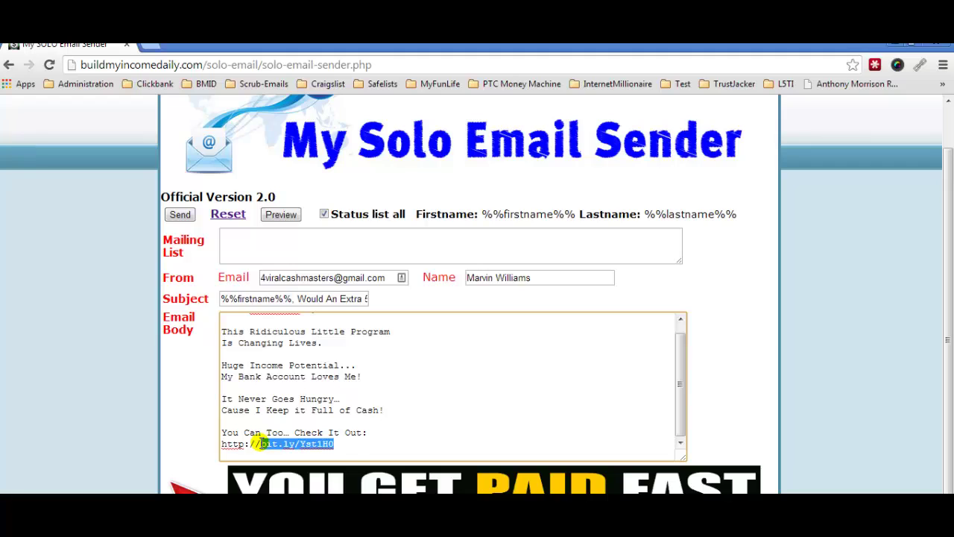
type("buildmyincomedaily.com")
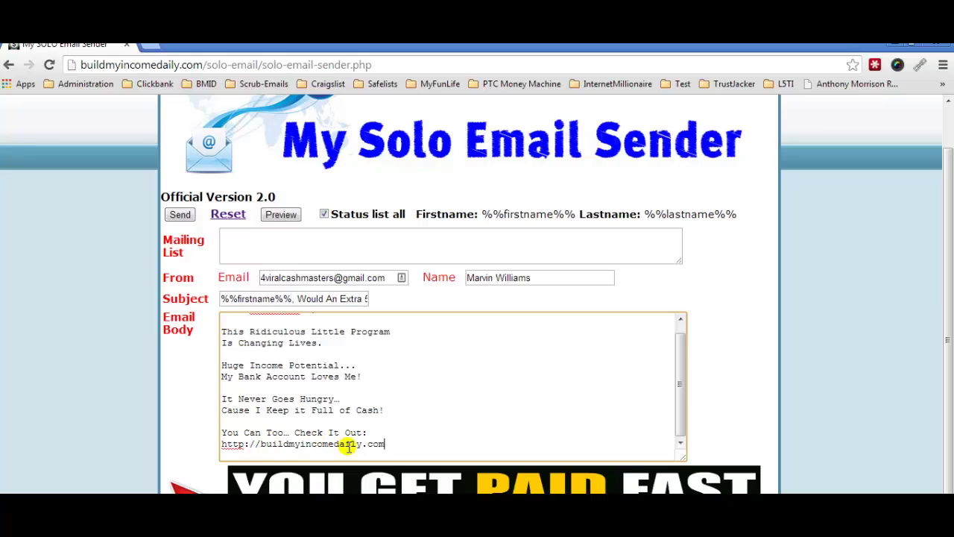
left_click_drag(401, 441, 200, 441)
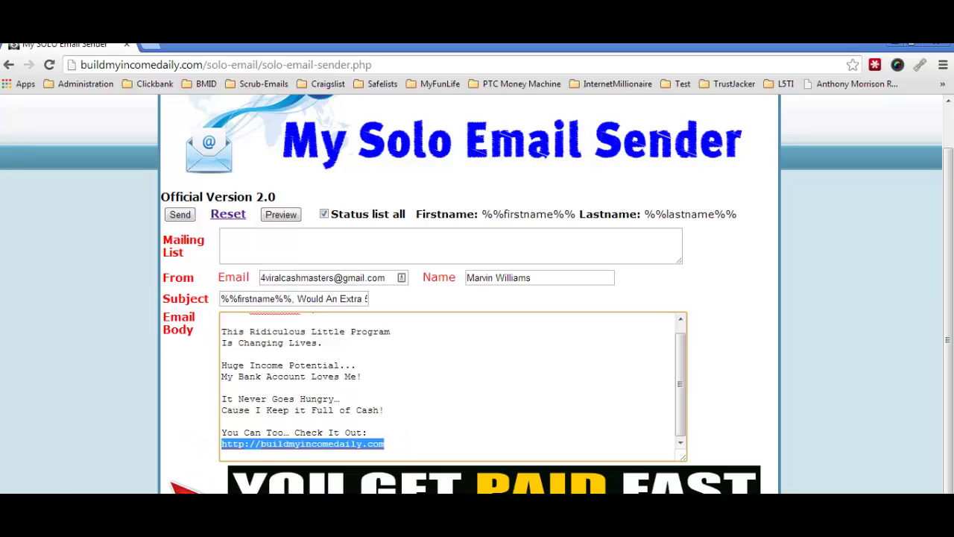
left_click(145, 494)
left_click(142, 492)
left_click(170, 390)
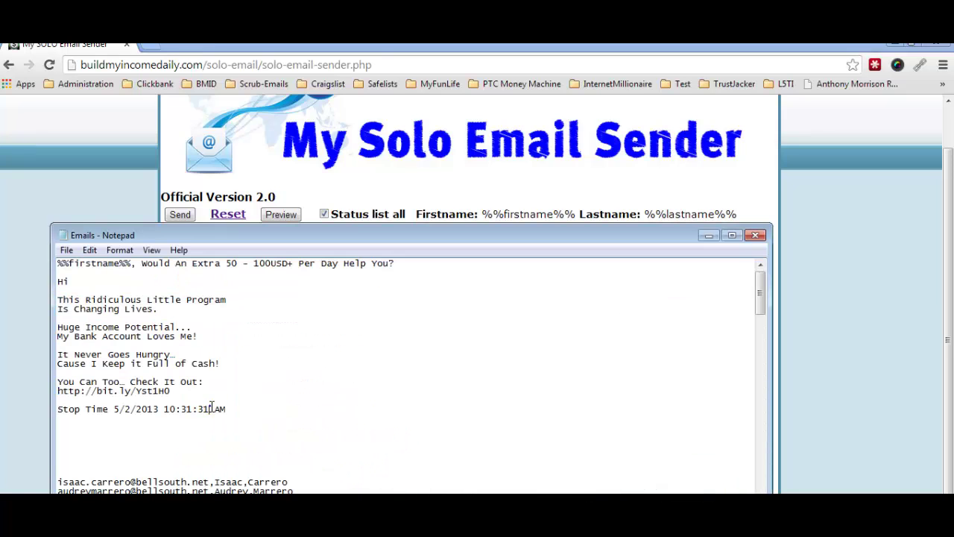
left_click_drag(167, 390, 43, 390)
key("ctrl+c")
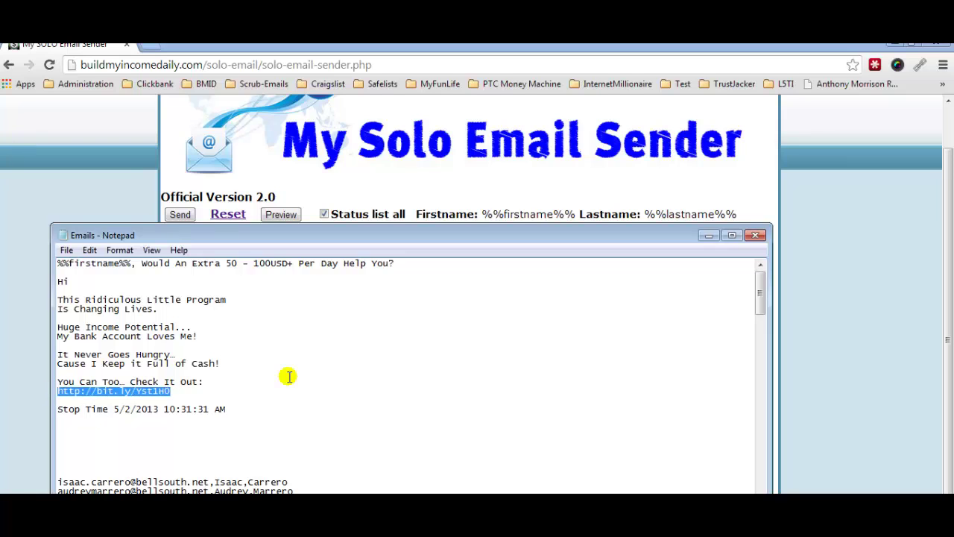
left_click(707, 236)
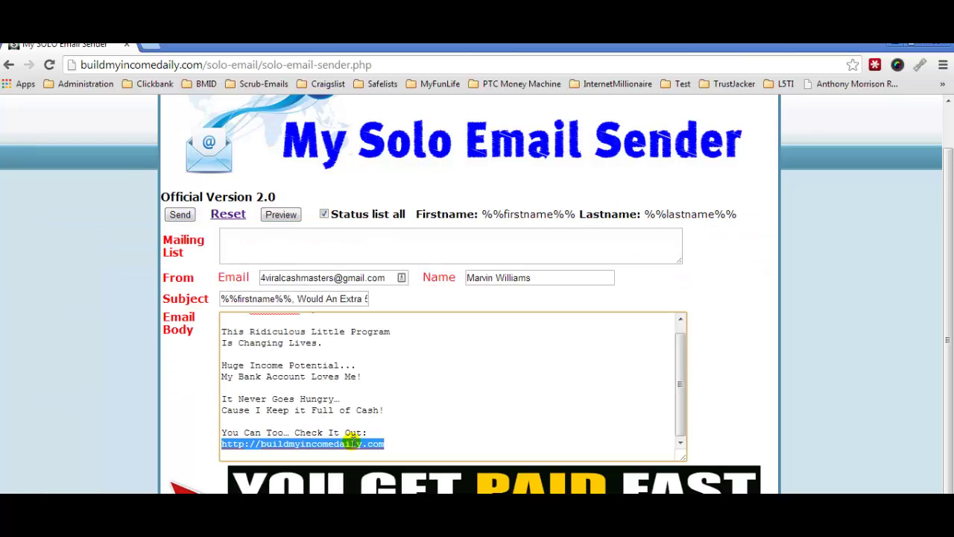
key("ctrl+v")
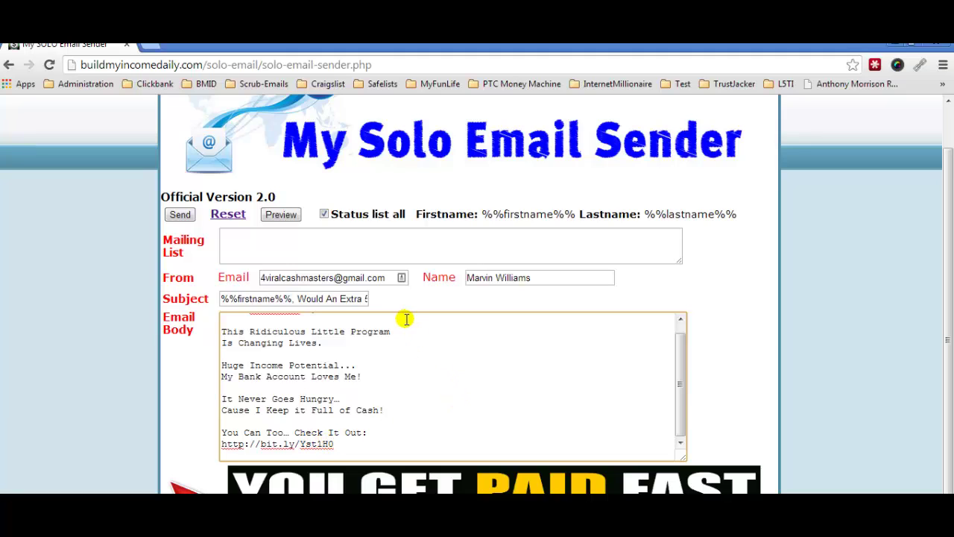
key("Return")
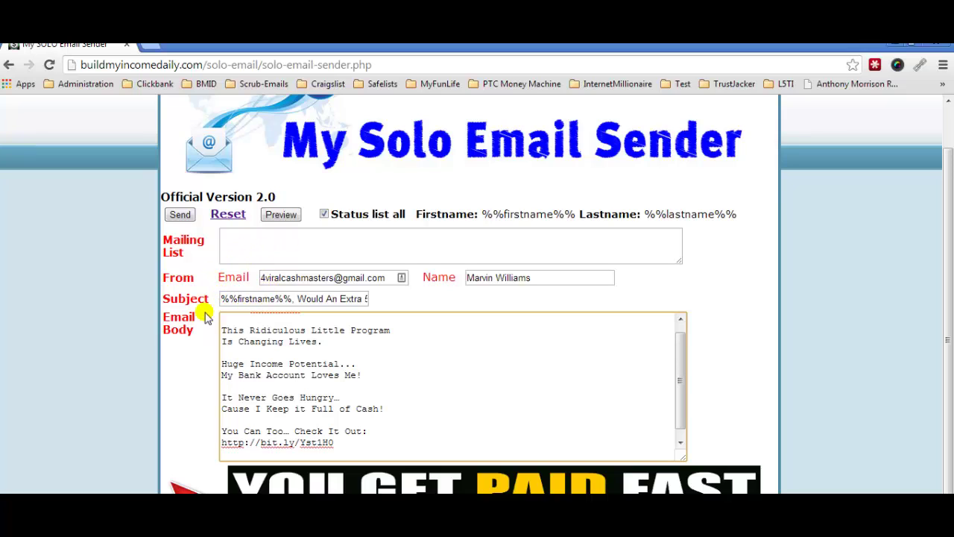
Step: Switch to the Emails file in Notepad, move its window up and examine the format of the mailing-list entries below the message
left_click(145, 511)
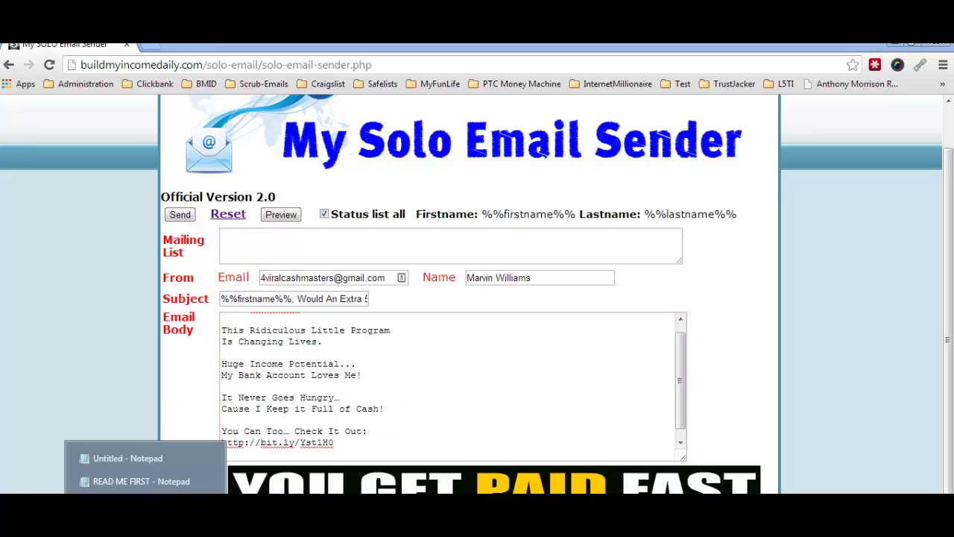
left_click(141, 504)
scroll(223, 317, "down", 10)
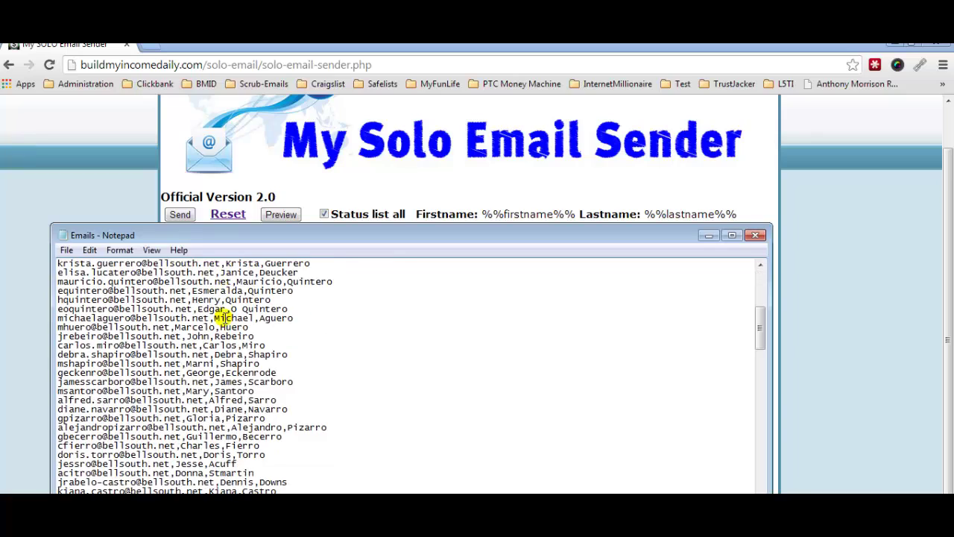
scroll(222, 317, "up", 3)
left_click_drag(252, 241, 304, 144)
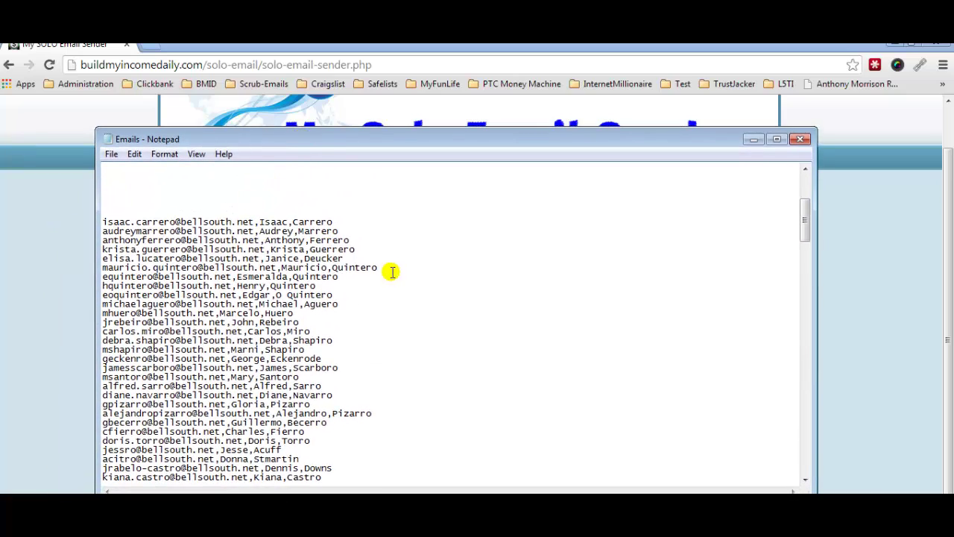
scroll(391, 271, "down", 2)
scroll(384, 268, "up", 1)
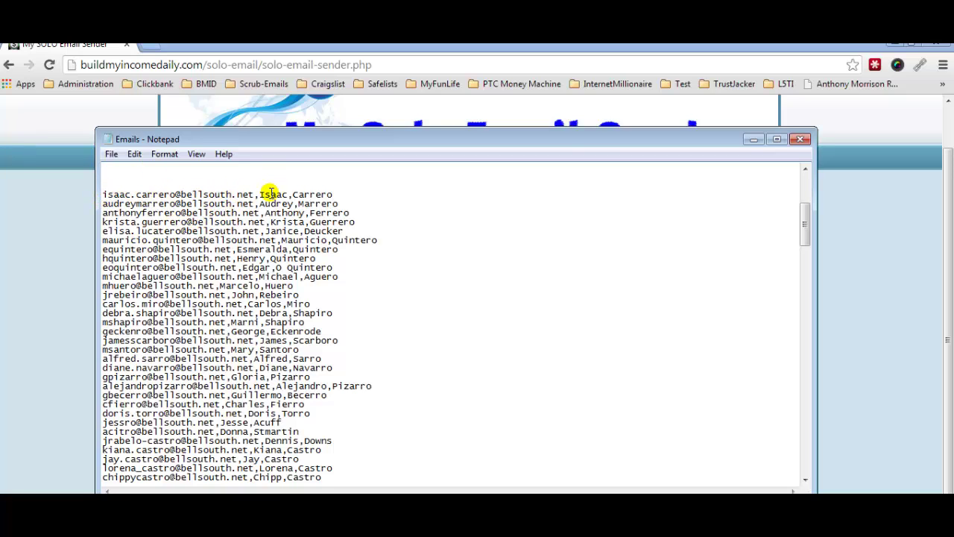
scroll(160, 213, "down", 5)
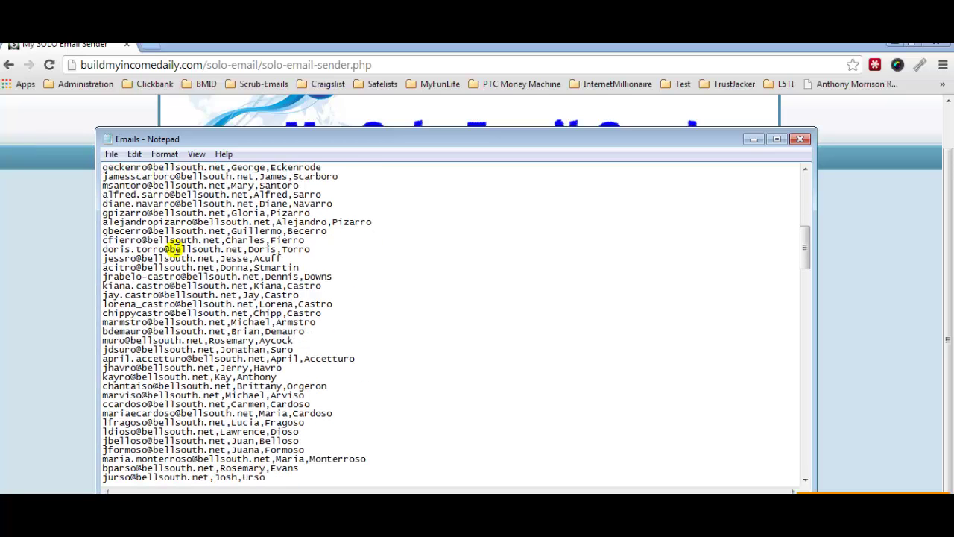
scroll(201, 246, "up", 1)
scroll(179, 253, "up", 7)
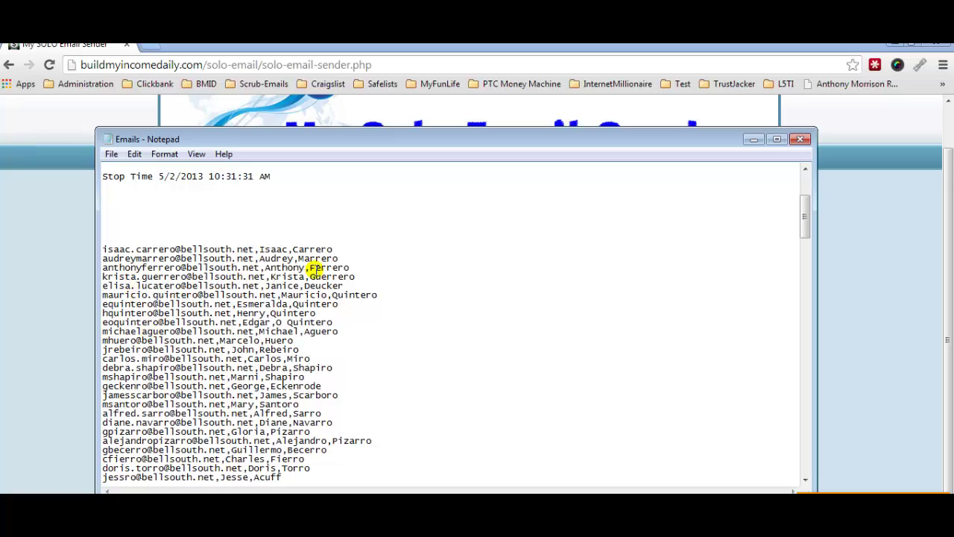
left_click_drag(333, 250, 98, 251)
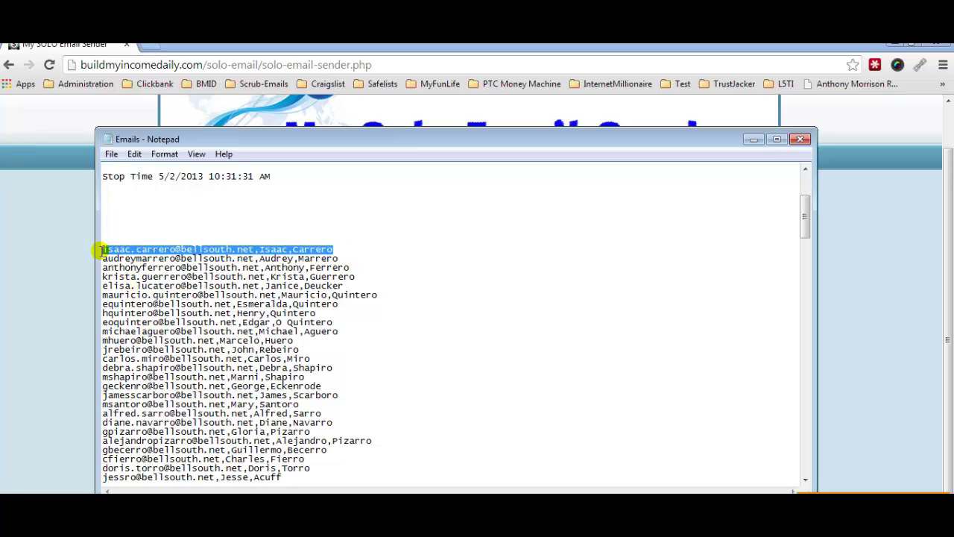
left_click_drag(340, 258, 82, 257)
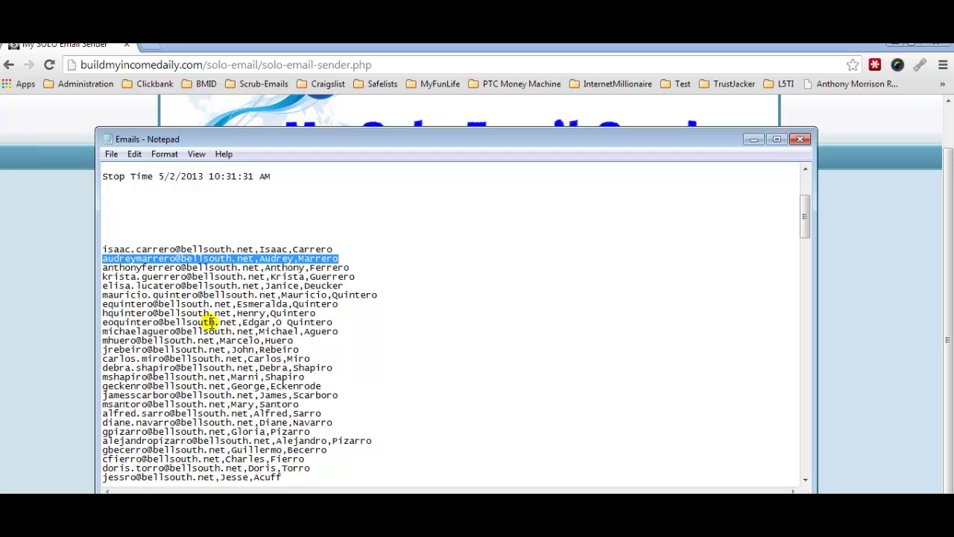
scroll(226, 322, "down", 1)
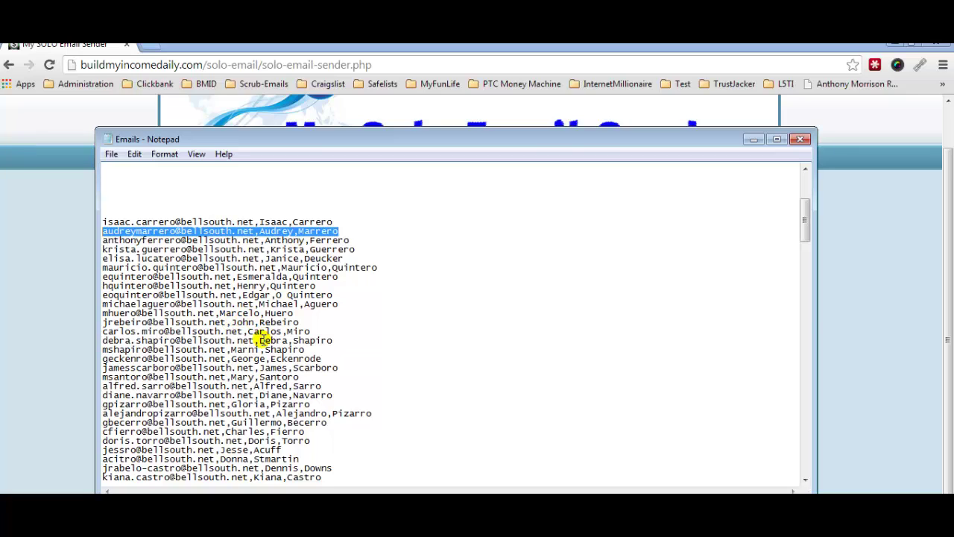
left_click(165, 258)
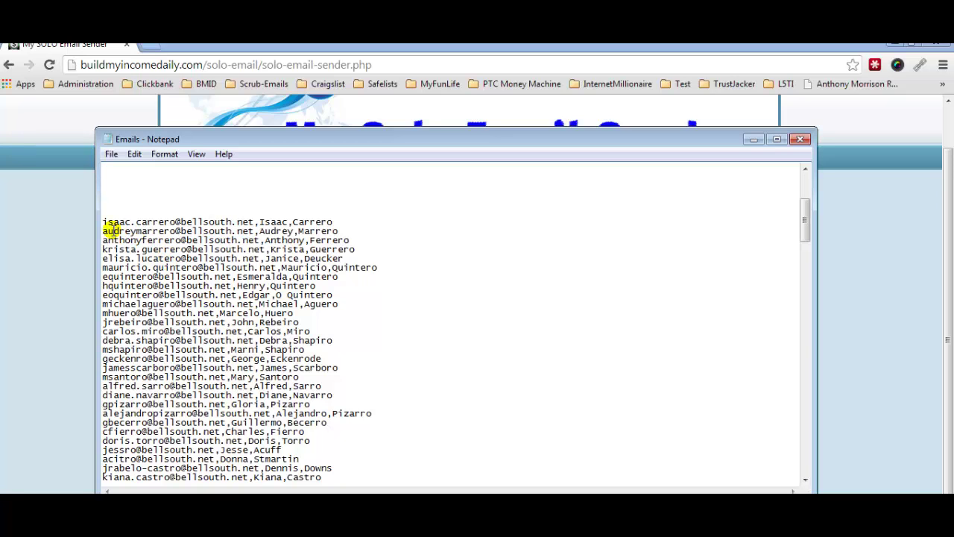
Step: Copy the first 47 mailing-list entries from the Emails file in Notepad, minimize it, and paste them into the Mailing List field of the web form
left_click_drag(102, 217, 304, 432)
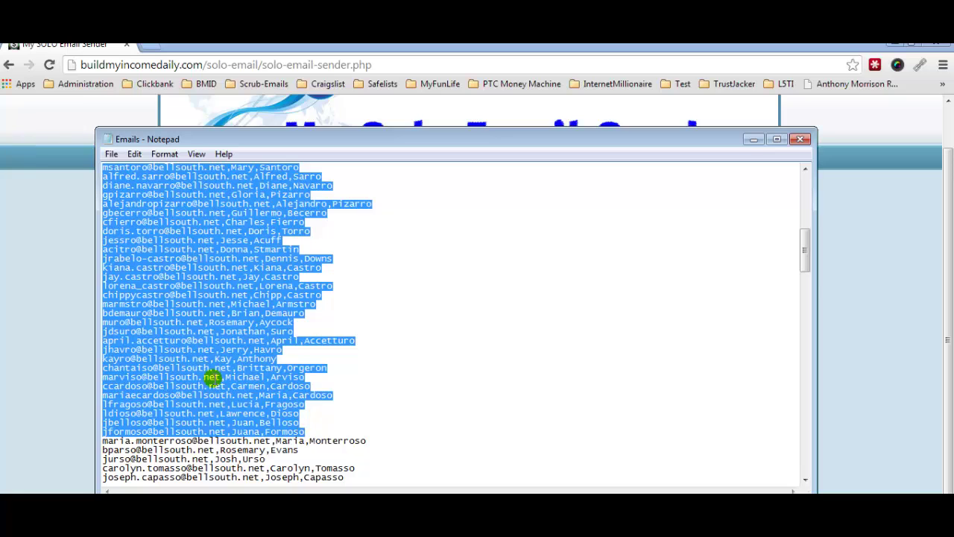
right_click(155, 284)
left_click(215, 331)
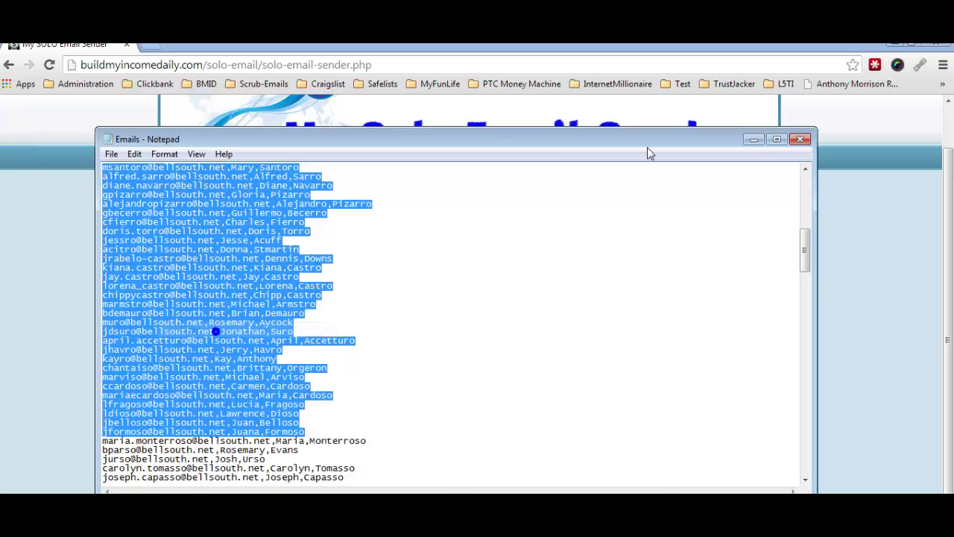
left_click(751, 141)
left_click(264, 243)
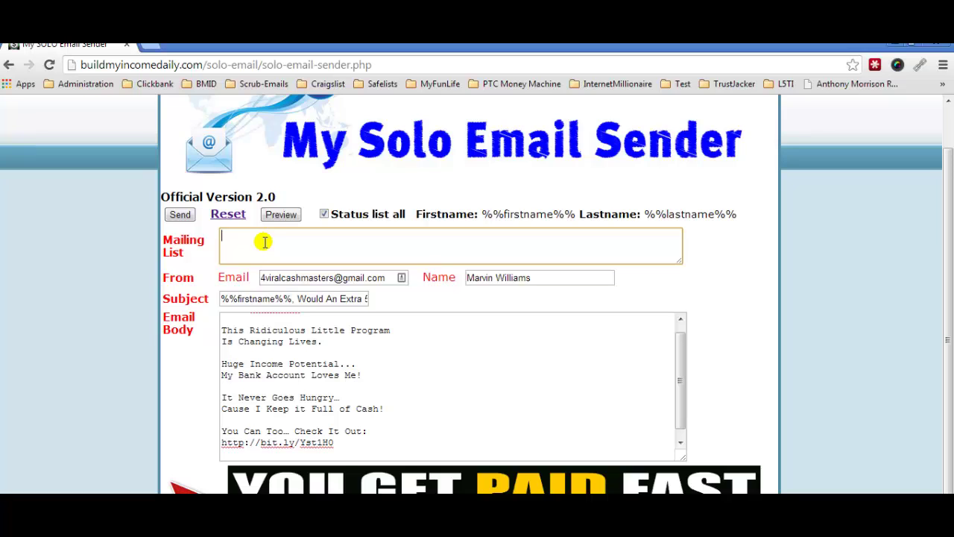
right_click(268, 238)
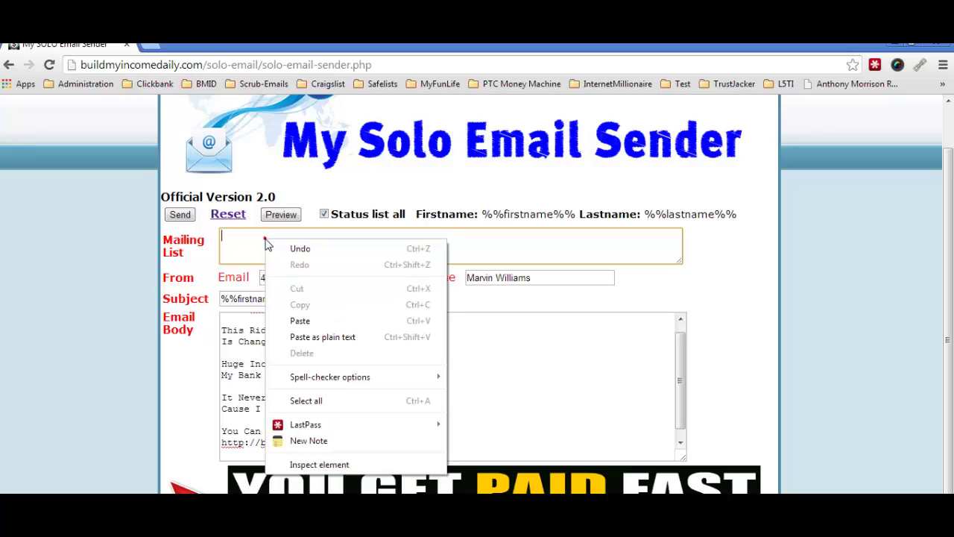
left_click(313, 320)
Step: Enlarge the Mailing List box and delete the blank line above the first entry
left_click_drag(679, 259, 646, 484)
left_click_drag(680, 418, 659, 237)
scroll(332, 276, "up", 1)
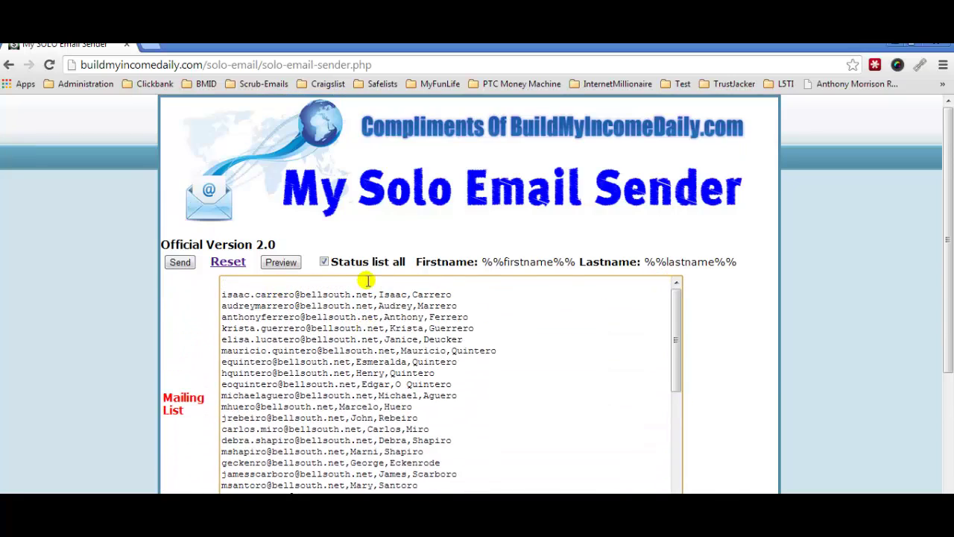
left_click(231, 282)
key("Delete")
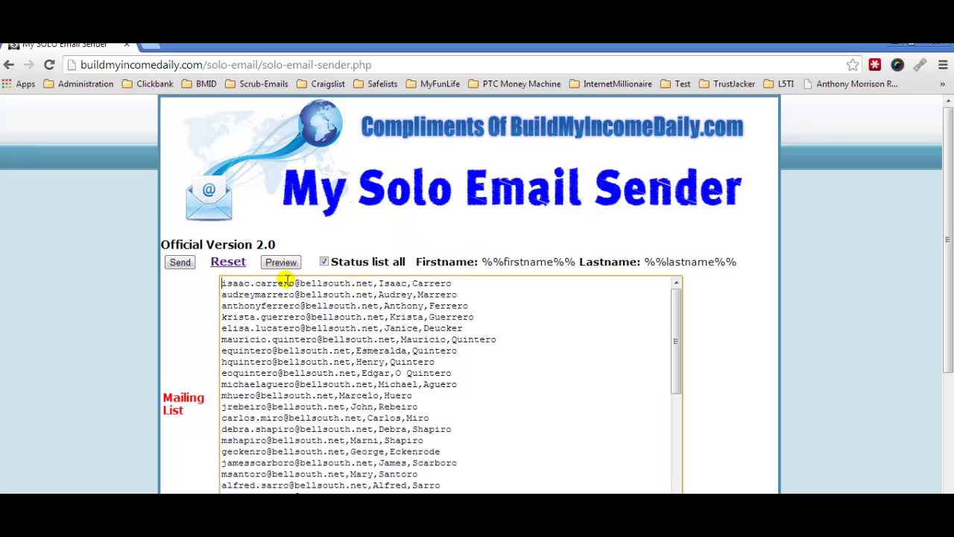
Step: Examine the first entry's e-mail, first-name and last-name format against the placeholders, and look over the rest of the form
left_click_drag(221, 283, 369, 282)
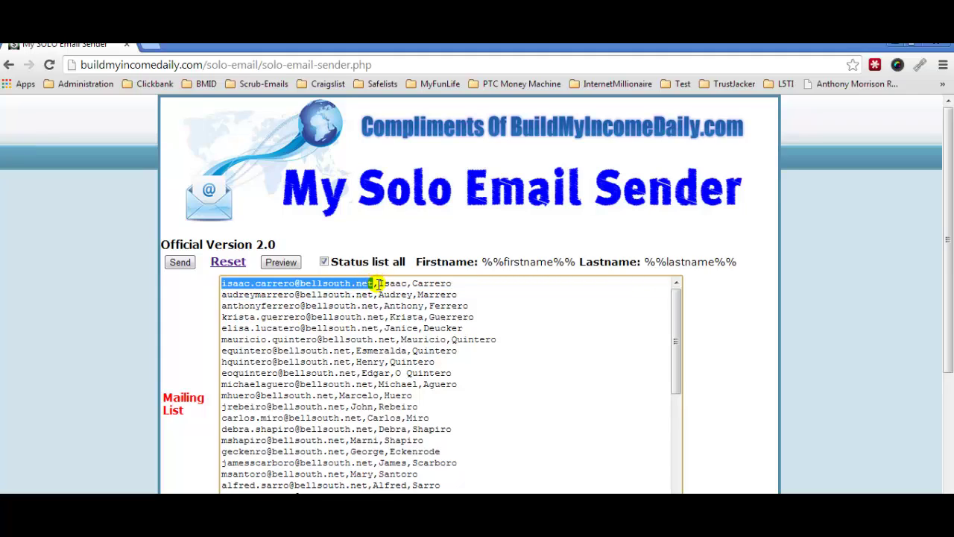
left_click(381, 283)
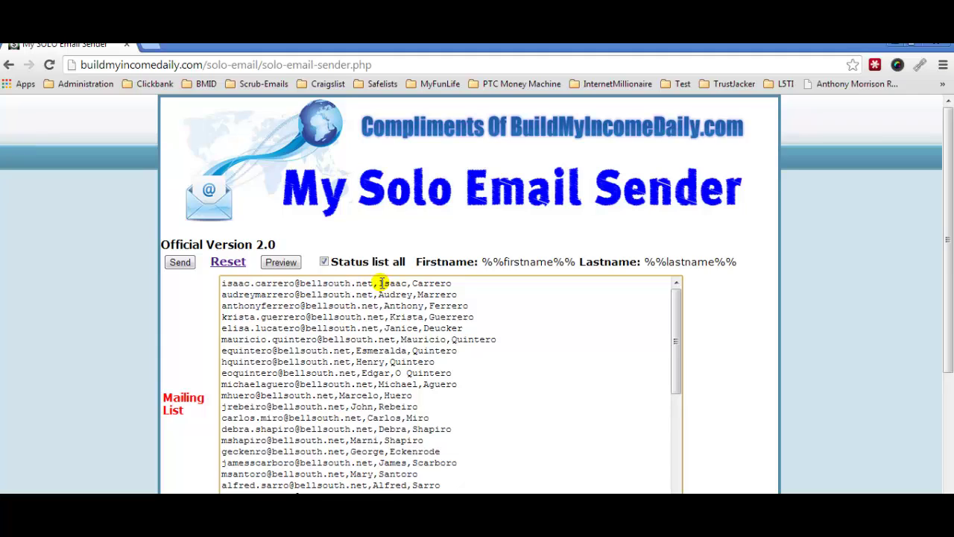
double_click(415, 284)
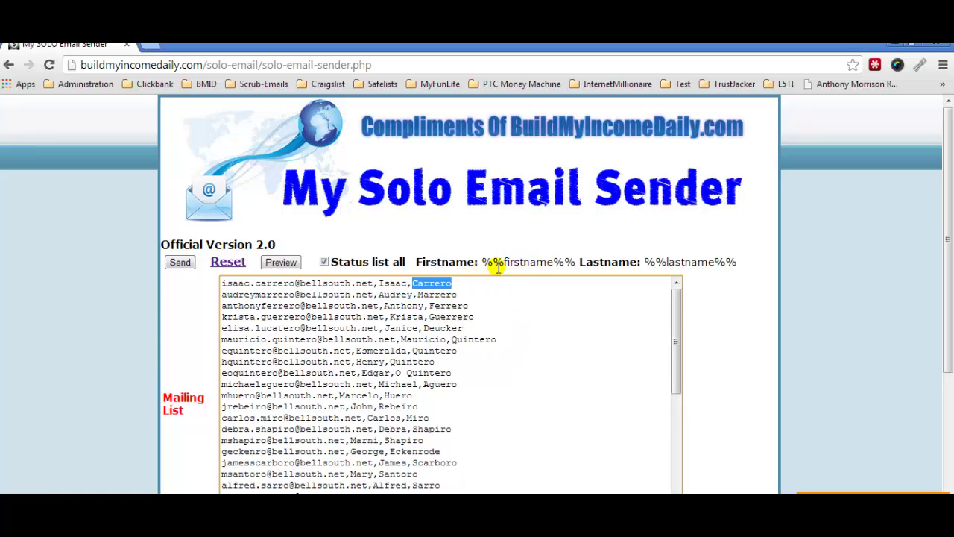
scroll(545, 330, "down", 10)
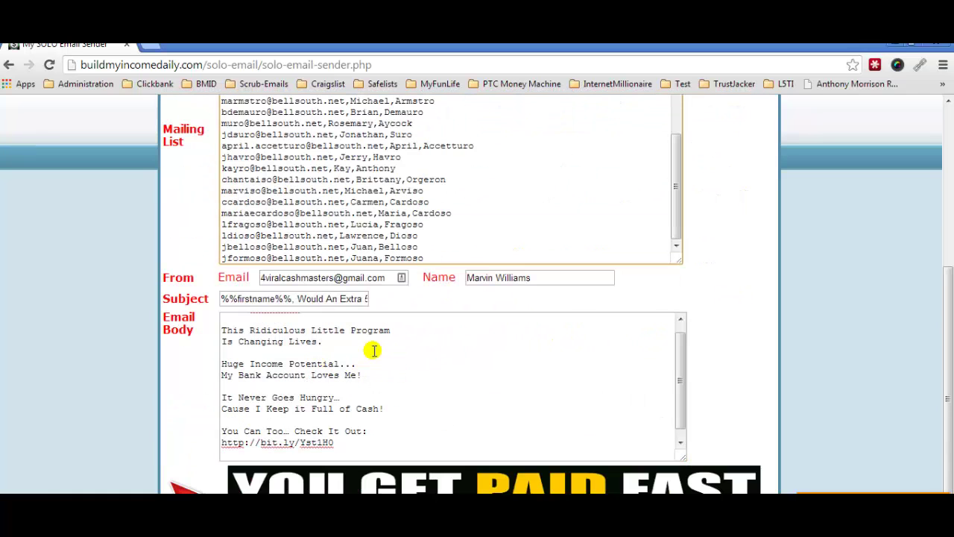
key("ctrl+v")
scroll(335, 351, "up", 5)
scroll(207, 179, "up", 2)
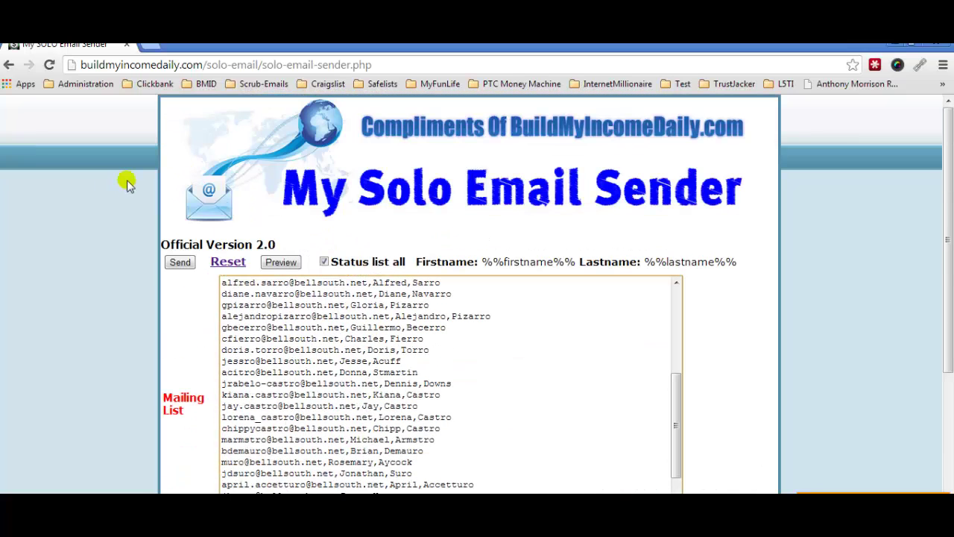
Step: Request an email preview and set the browser to always allow pop-ups from buildmyincomedaily.com
left_click(269, 262)
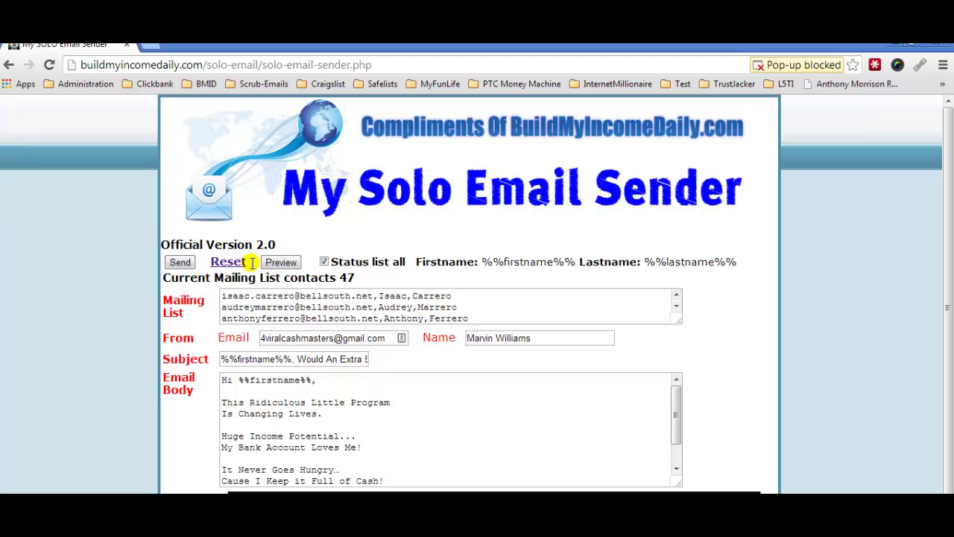
left_click(779, 65)
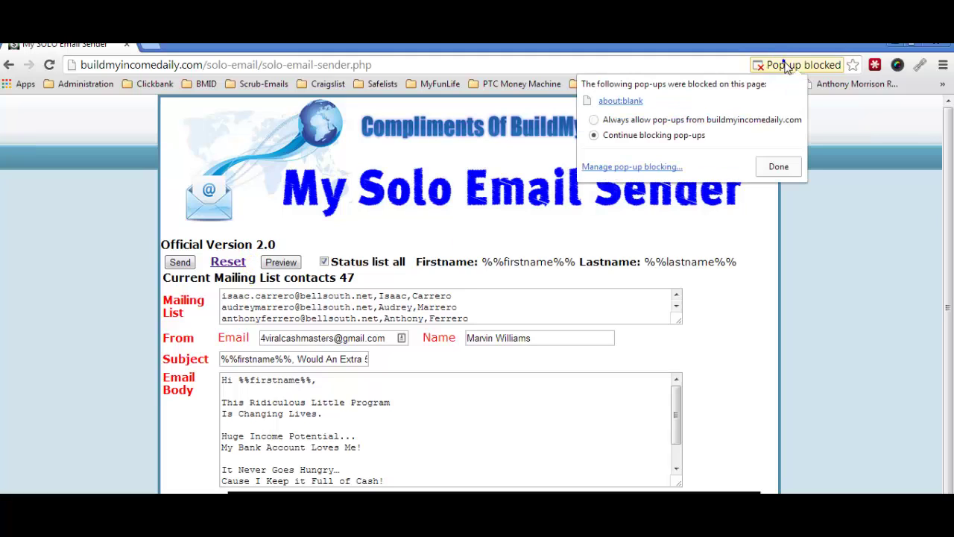
left_click(594, 120)
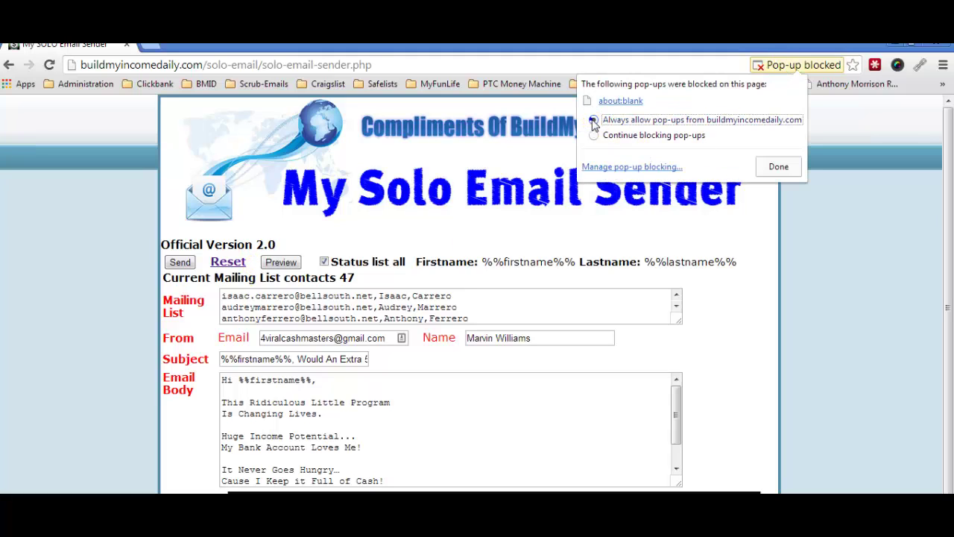
left_click(777, 167)
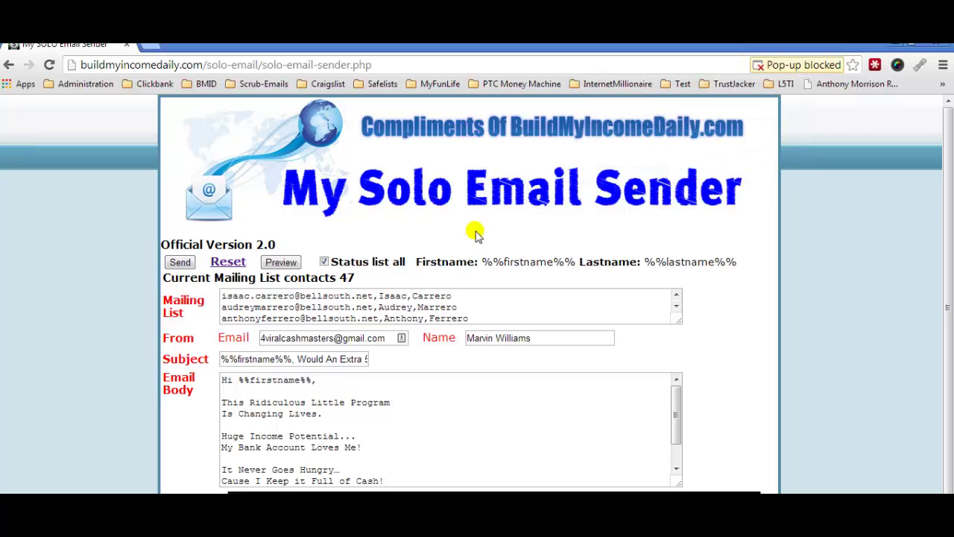
Step: Preview the first email, lengthen the preview window to check its sender, recipient, subject and body, and close it
left_click(278, 267)
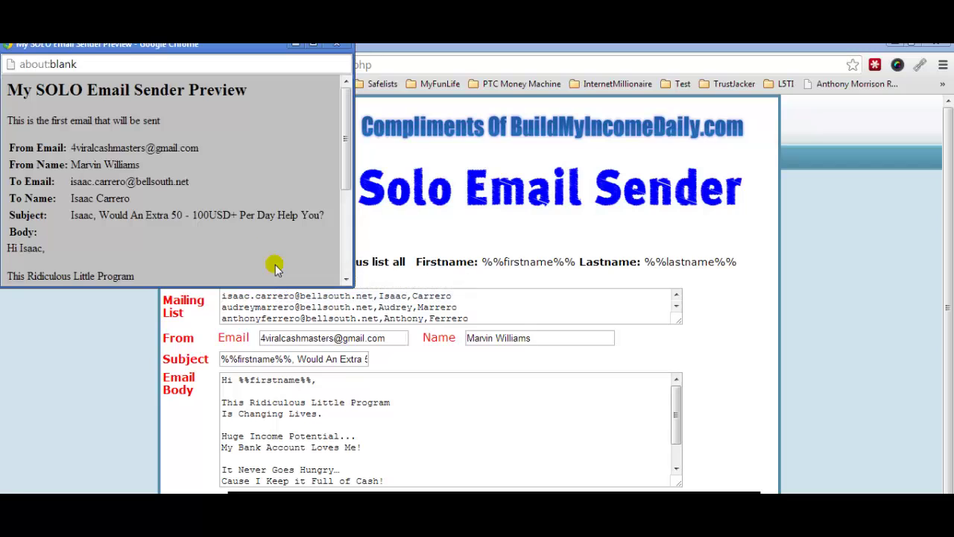
left_click_drag(210, 287, 191, 483)
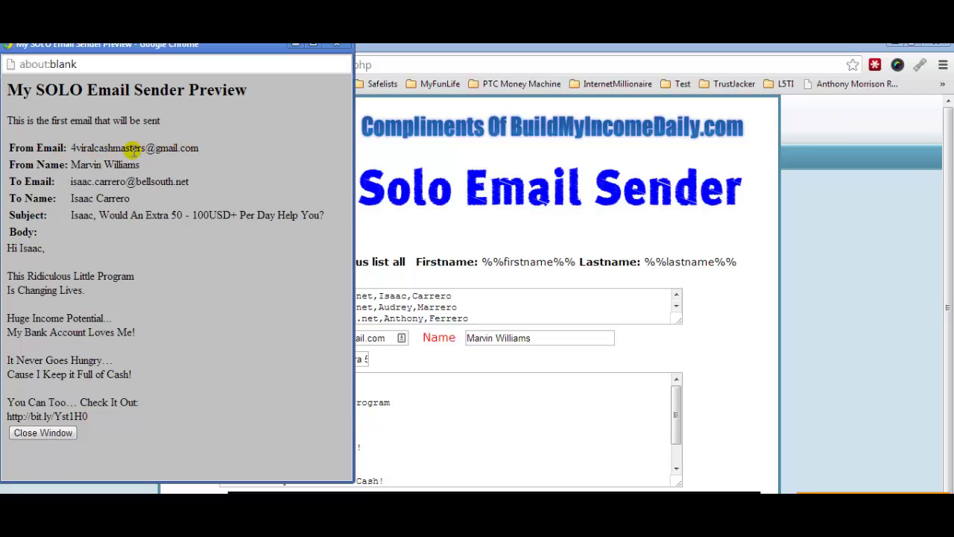
left_click_drag(144, 167, 191, 181)
left_click(135, 175)
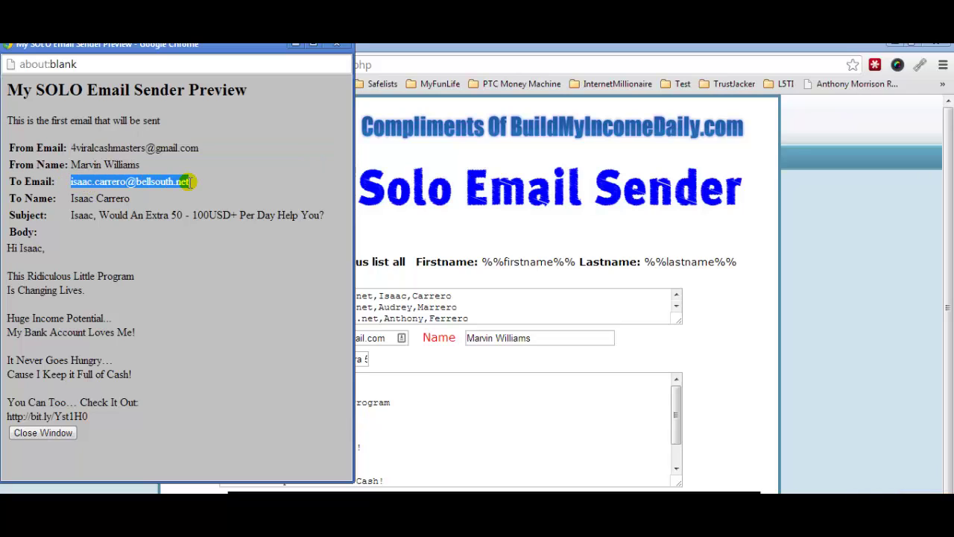
left_click(65, 204)
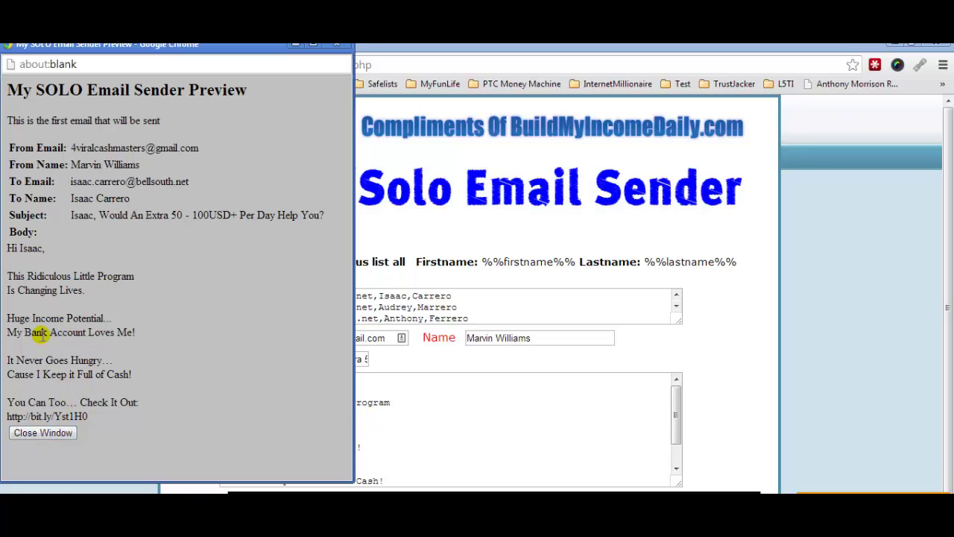
left_click(50, 433)
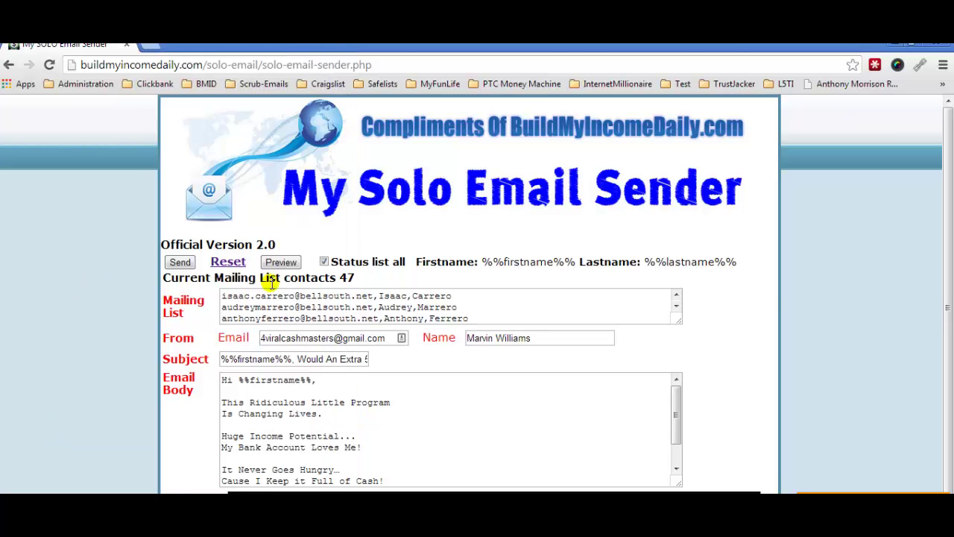
Step: Check the mailing-list contact count and send the email to the whole list
left_click_drag(361, 283, 228, 274)
left_click(362, 276)
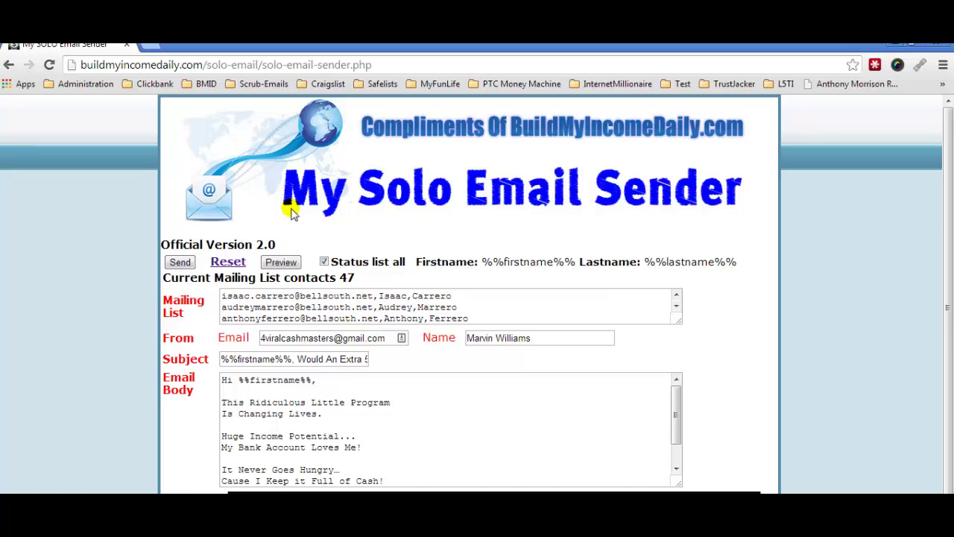
scroll(291, 212, "down", 1)
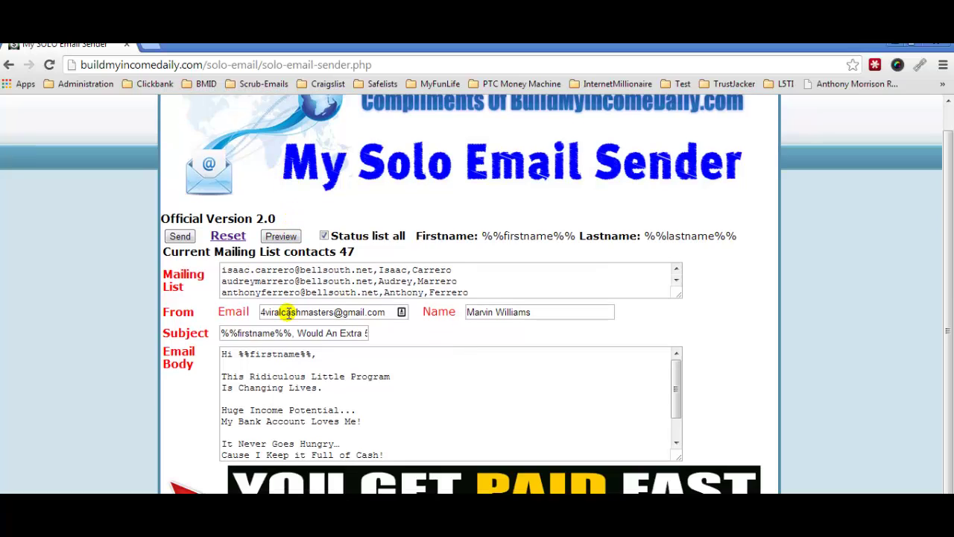
left_click(180, 238)
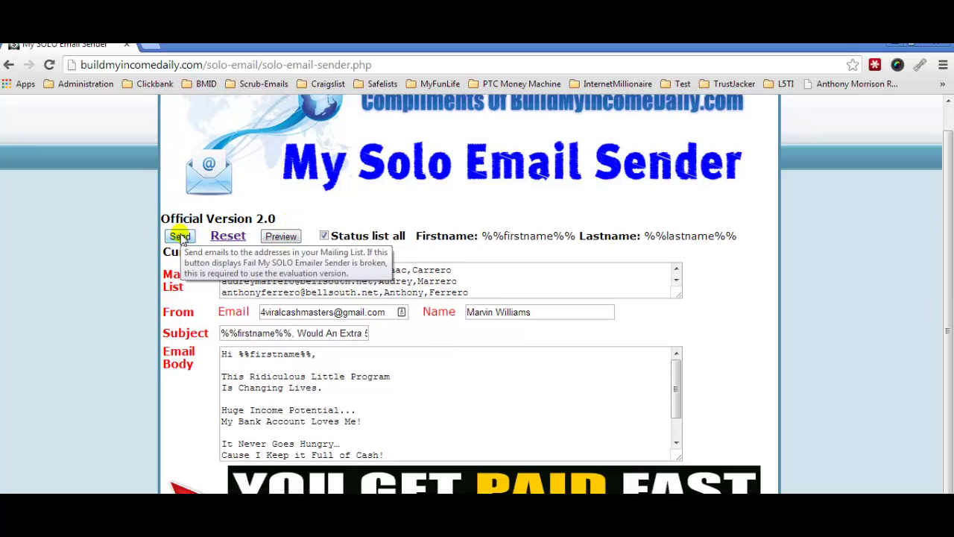
left_click(180, 238)
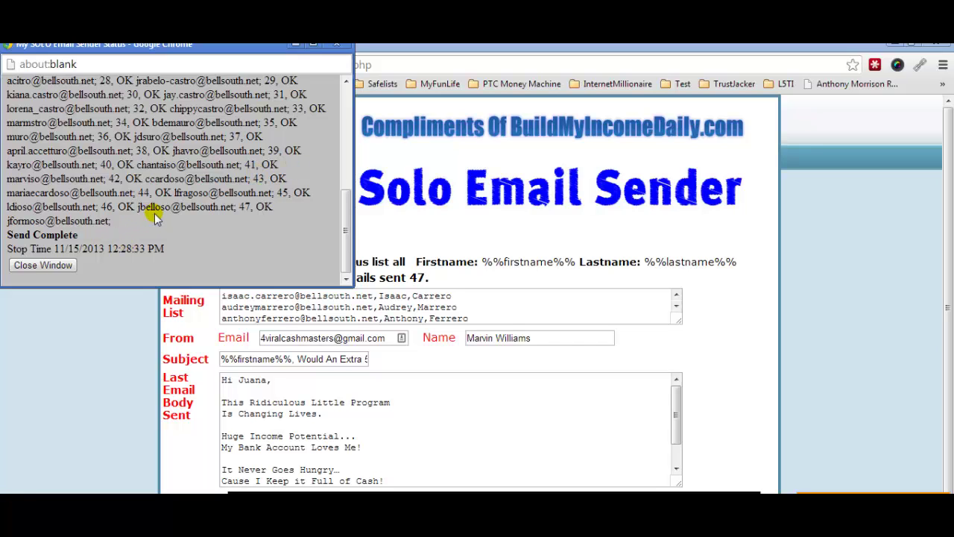
Step: Review the sending status window, including the per-recipient results and the start and stop times, and close it
scroll(130, 192, "up", 3)
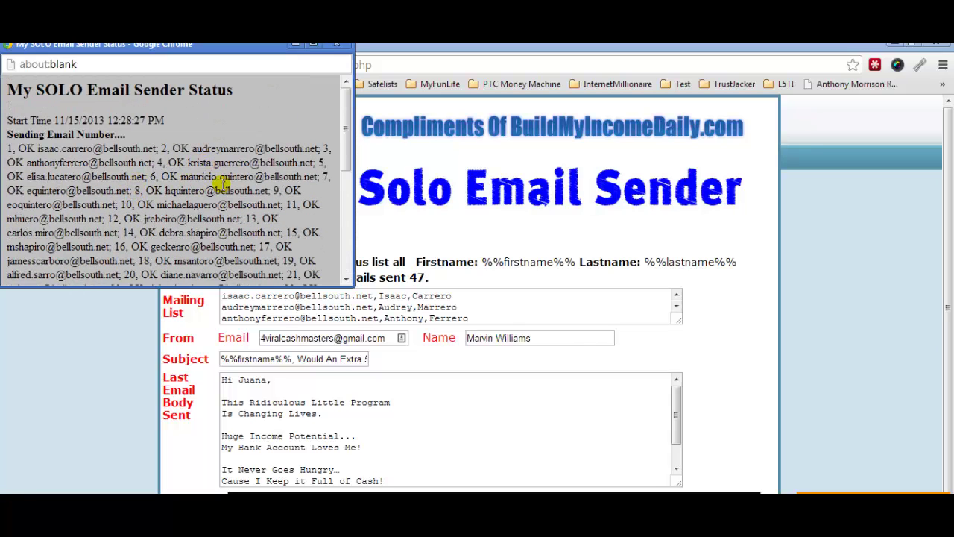
scroll(192, 170, "down", 3)
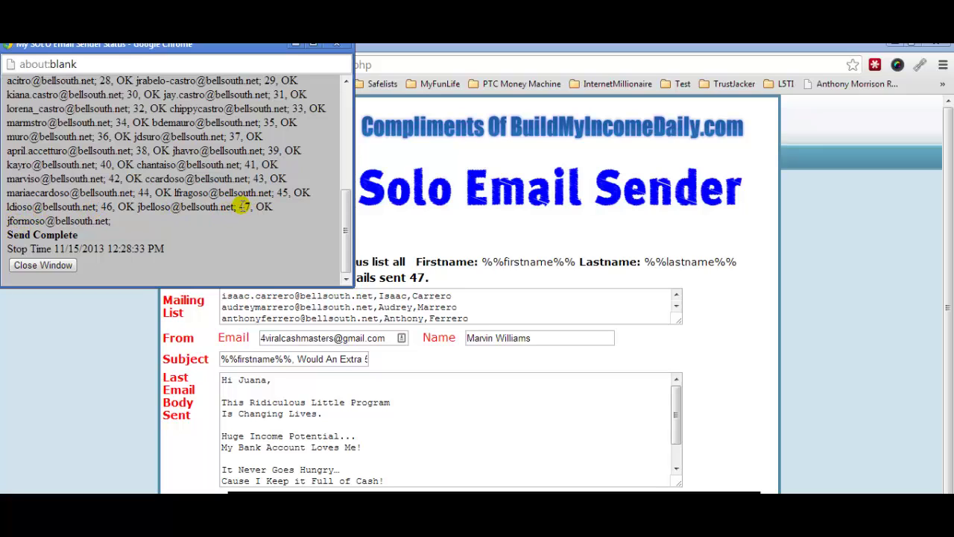
double_click(246, 206)
left_click(270, 209)
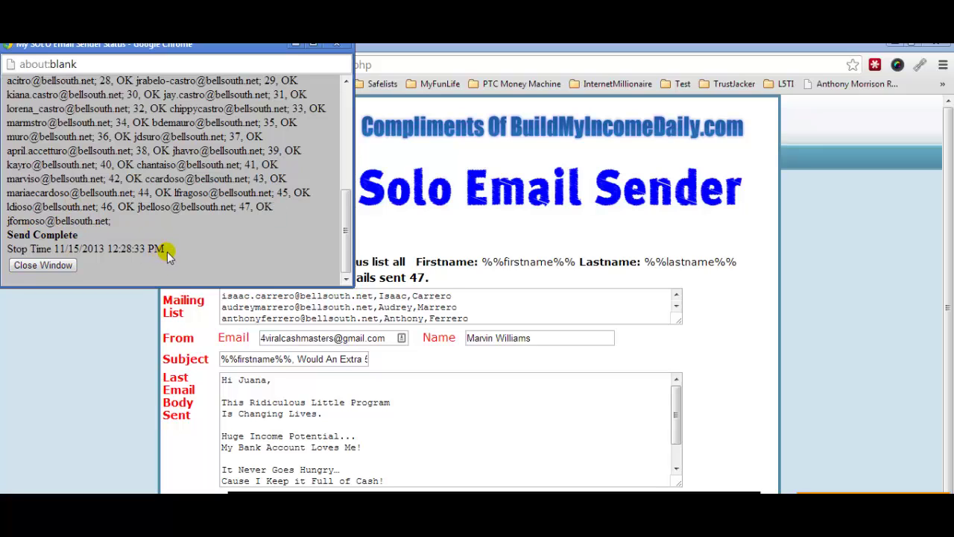
left_click_drag(165, 249, 7, 252)
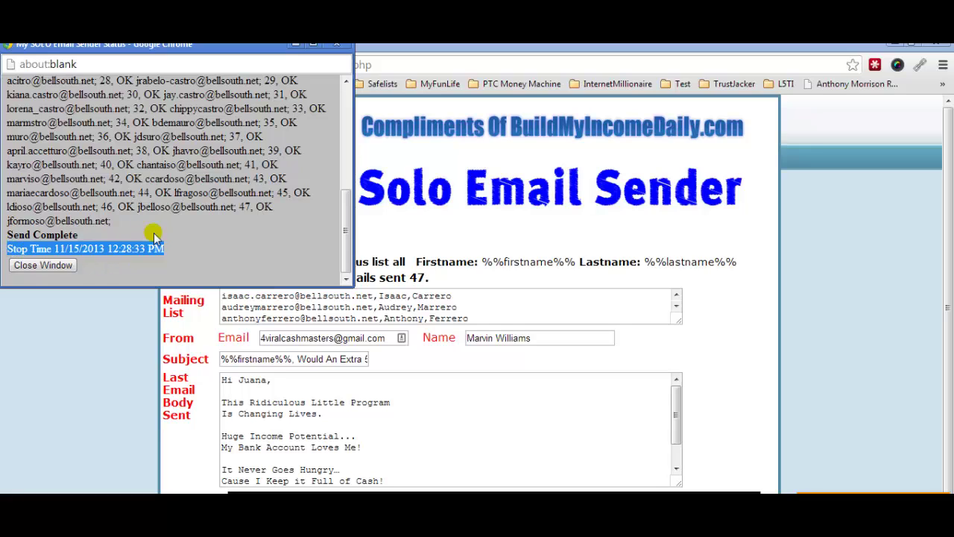
left_click(169, 257)
left_click_drag(170, 257, 6, 236)
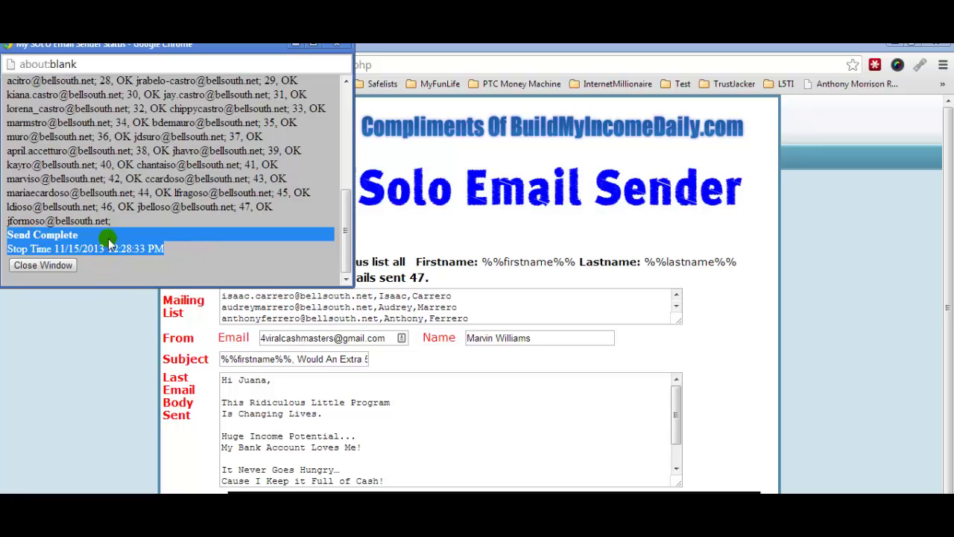
left_click(45, 266)
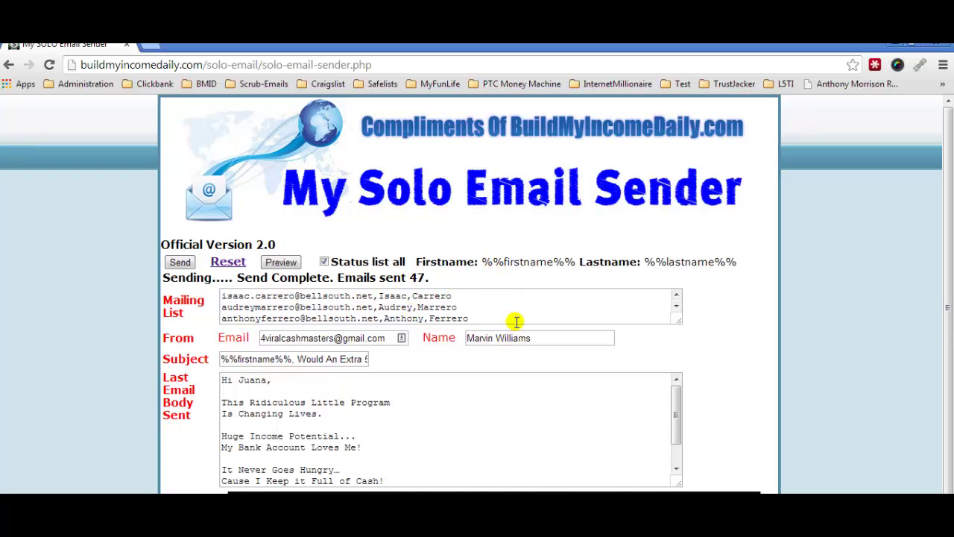
Step: Look over the form after sending and read through the last email body sent
scroll(515, 322, "down", 5)
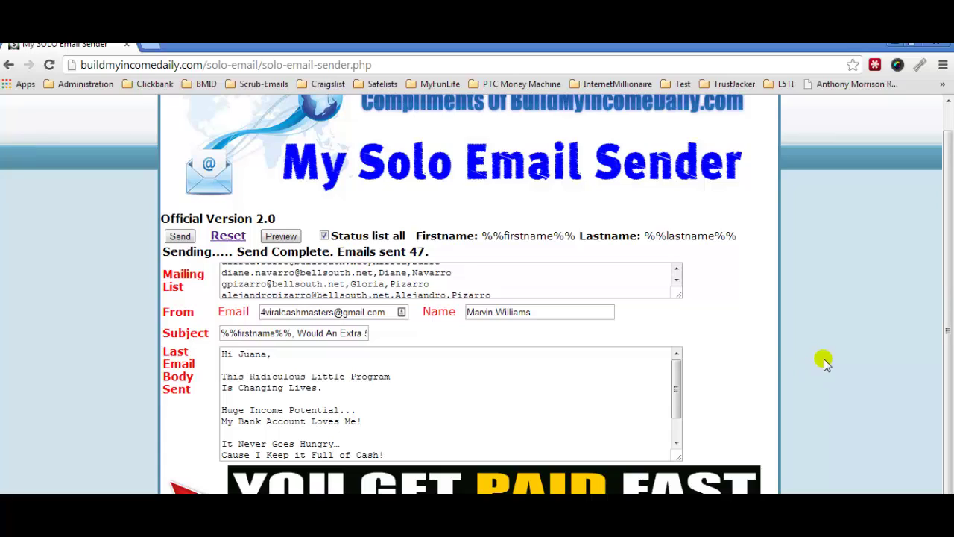
scroll(820, 364, "up", 1)
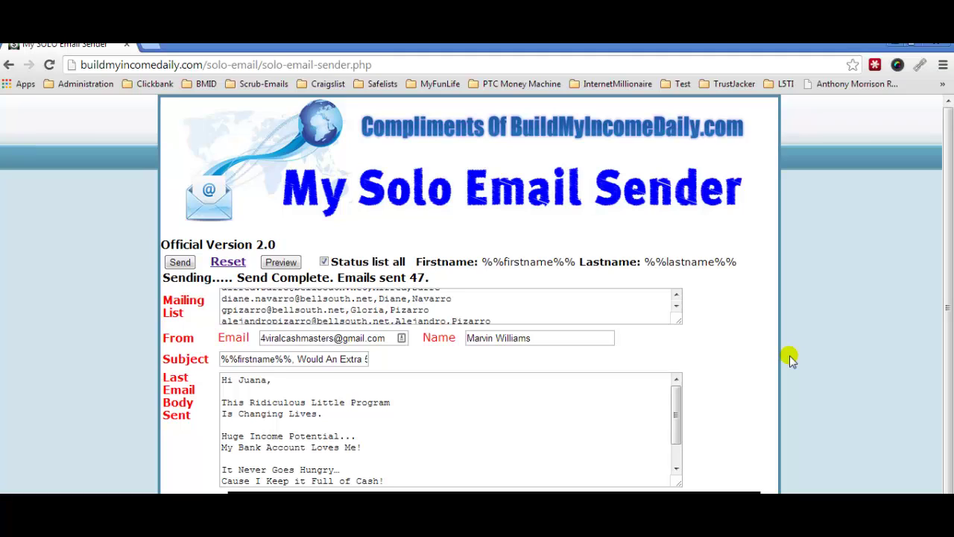
scroll(716, 391, "down", 1)
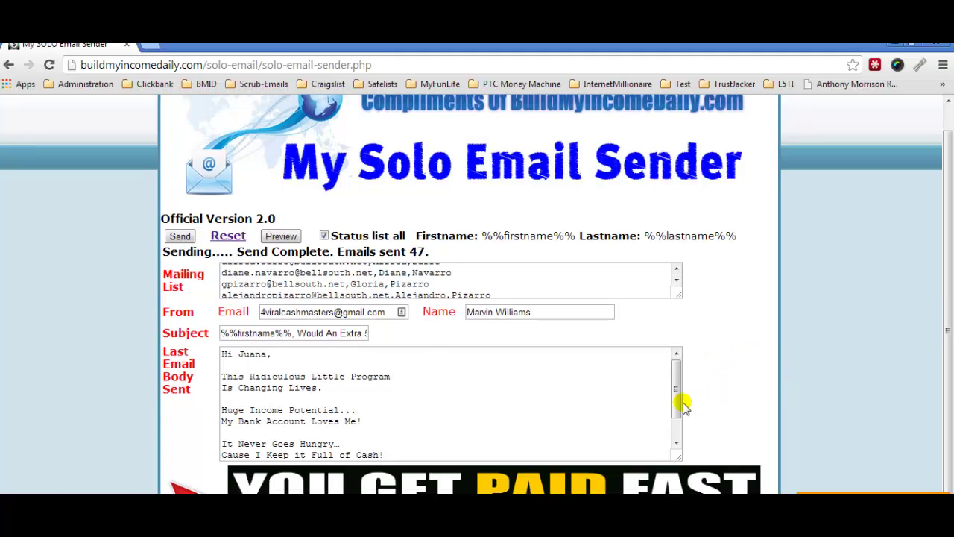
scroll(564, 406, "down", 1)
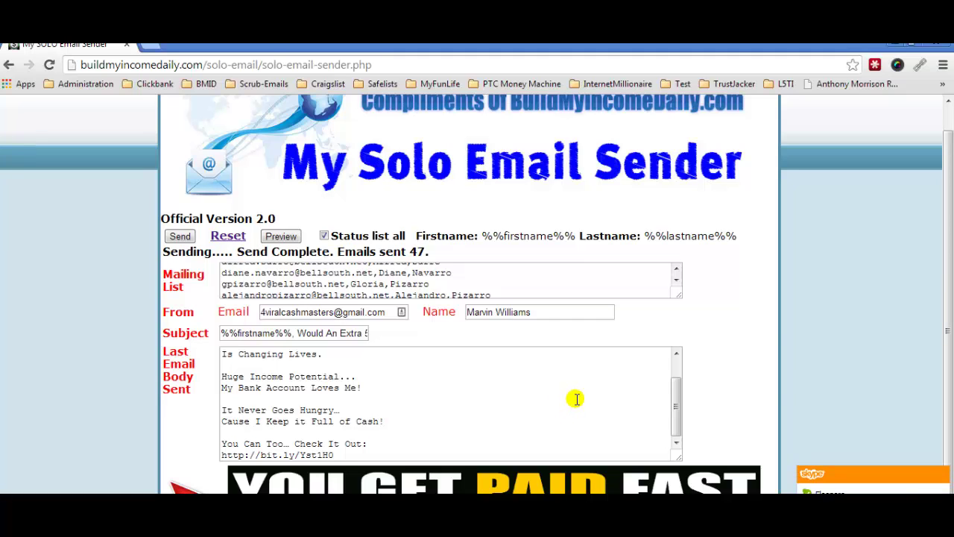
scroll(477, 345, "up", 2)
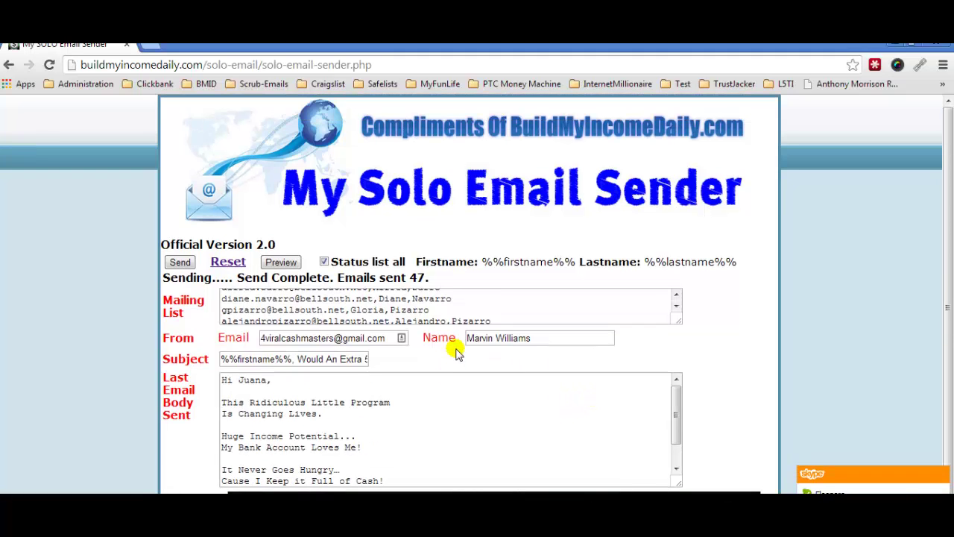